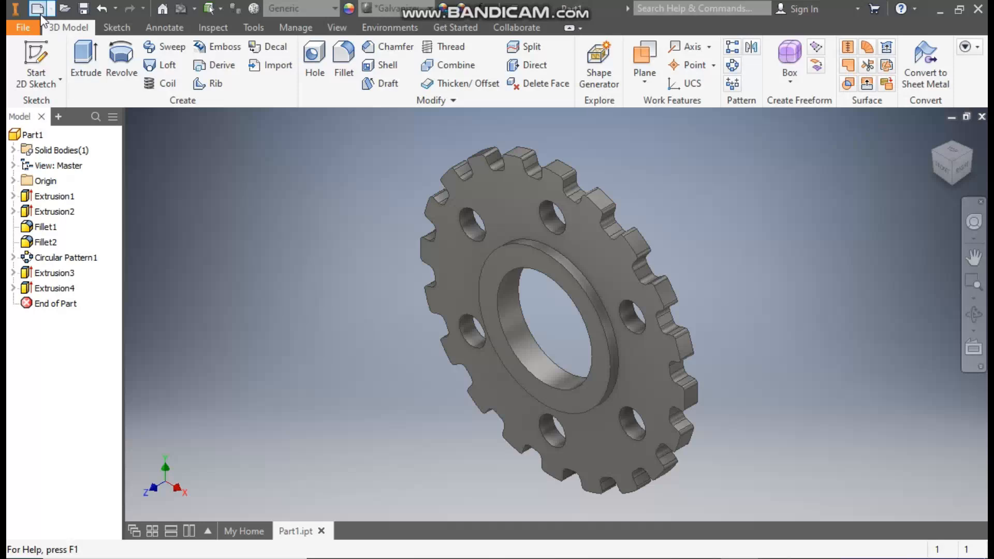
Step: Create a new part from the metric Standard (mm).ipt template and start a sketch on the XY plane
click(37, 8)
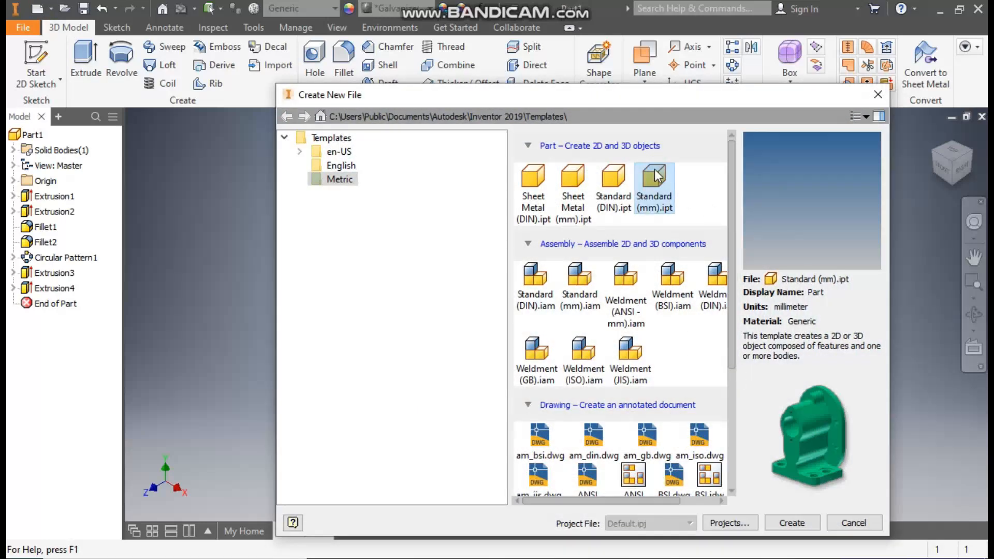
click(792, 523)
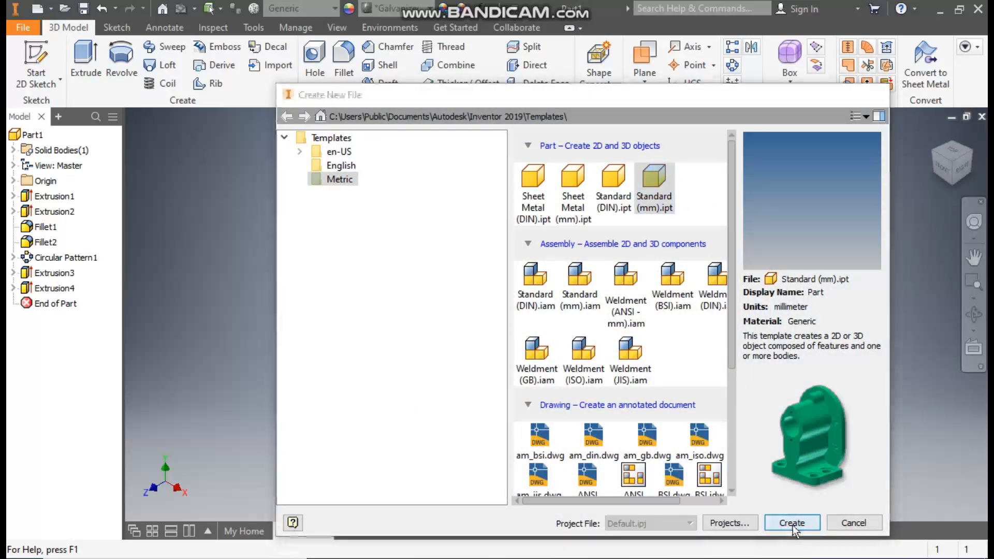
click(36, 55)
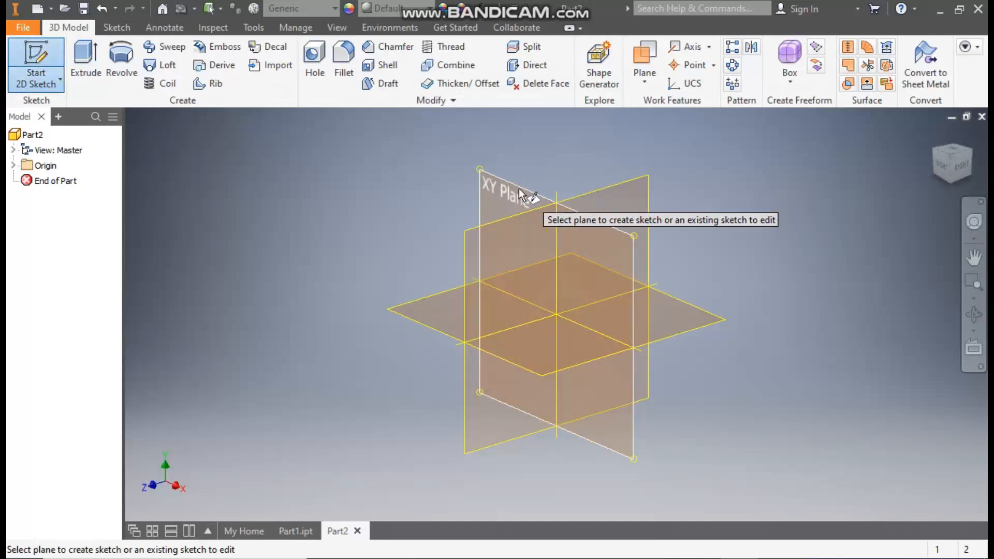
click(519, 190)
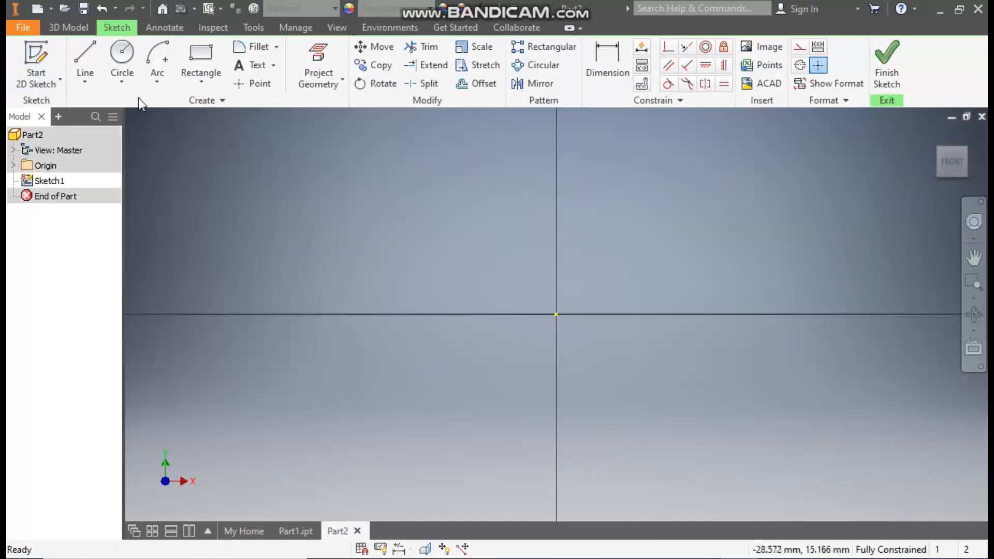
Step: Draw a 90 mm diameter circle centred on the origin and finish the sketch
click(123, 54)
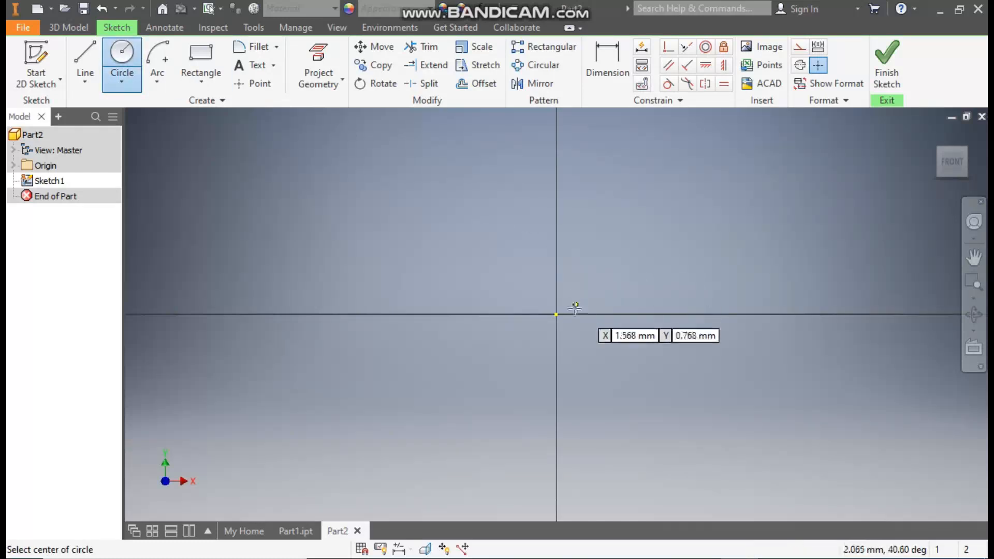
click(558, 314)
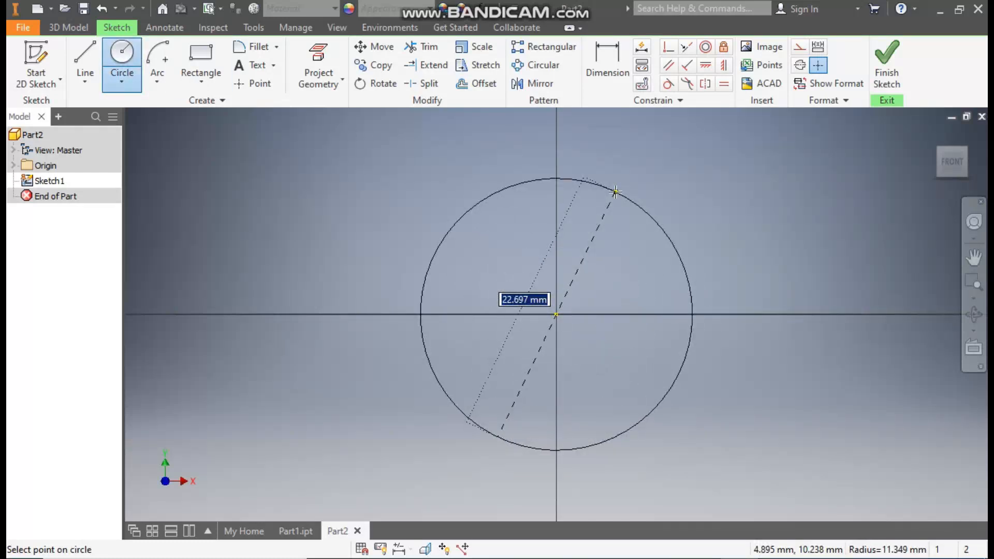
text(80)
key(Return)
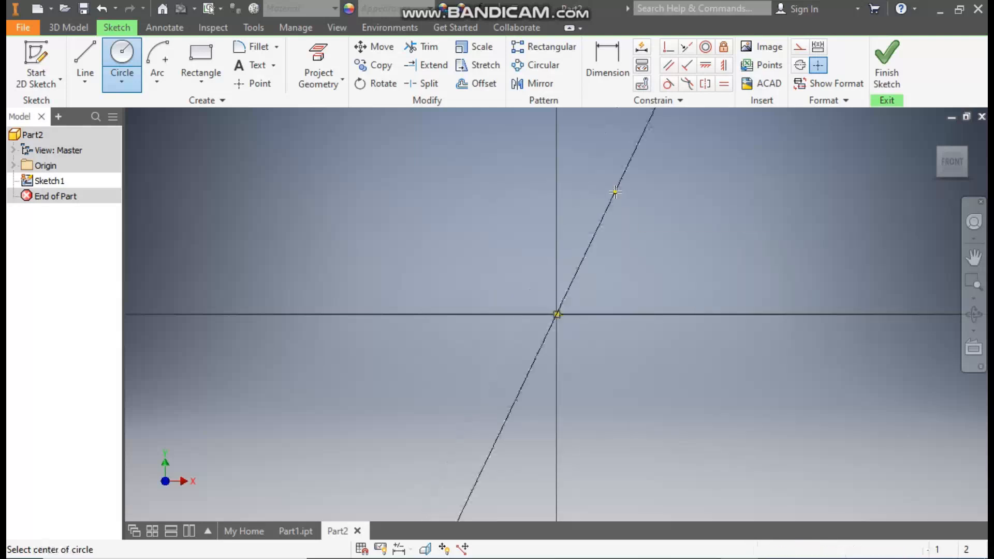
scroll(476, 258, down, 5)
middle_drag(478, 273, 528, 291)
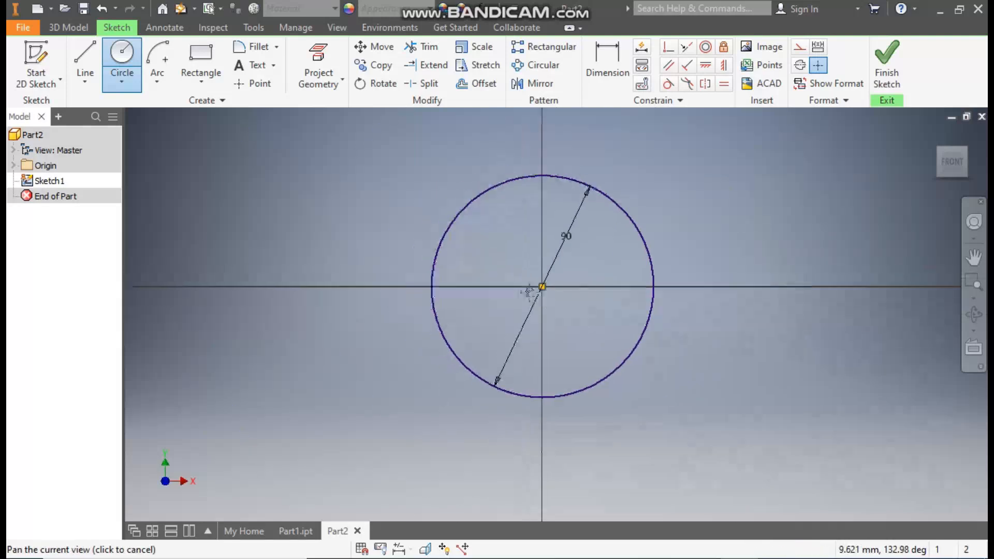
click(887, 72)
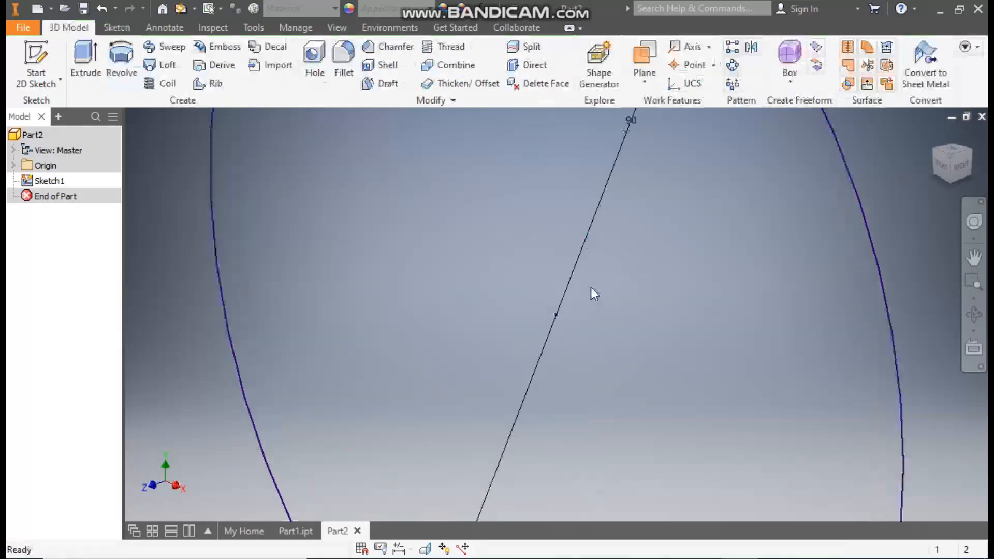
Step: Extrude the circle 5 mm in Direction 1 as a solid disc
middle_drag(613, 328, 602, 331)
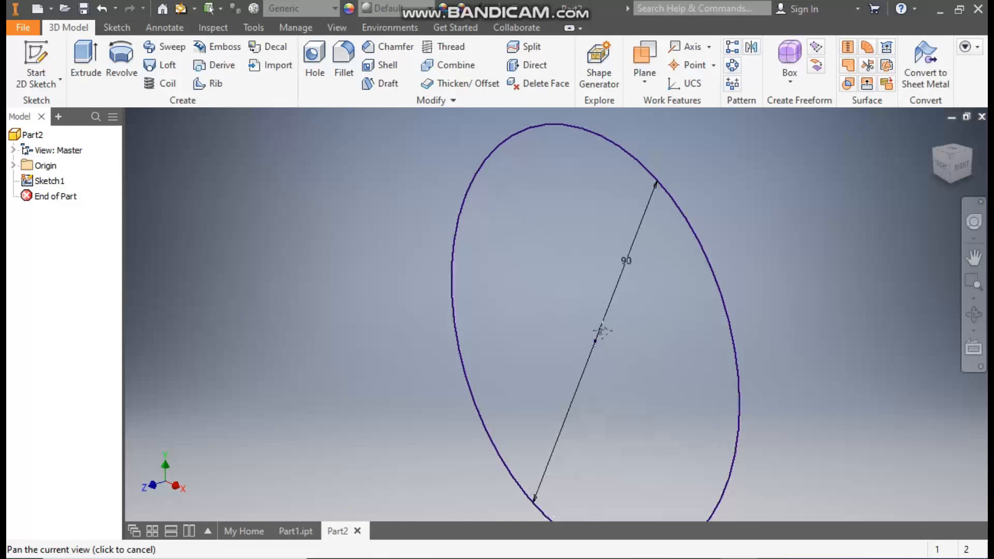
click(84, 57)
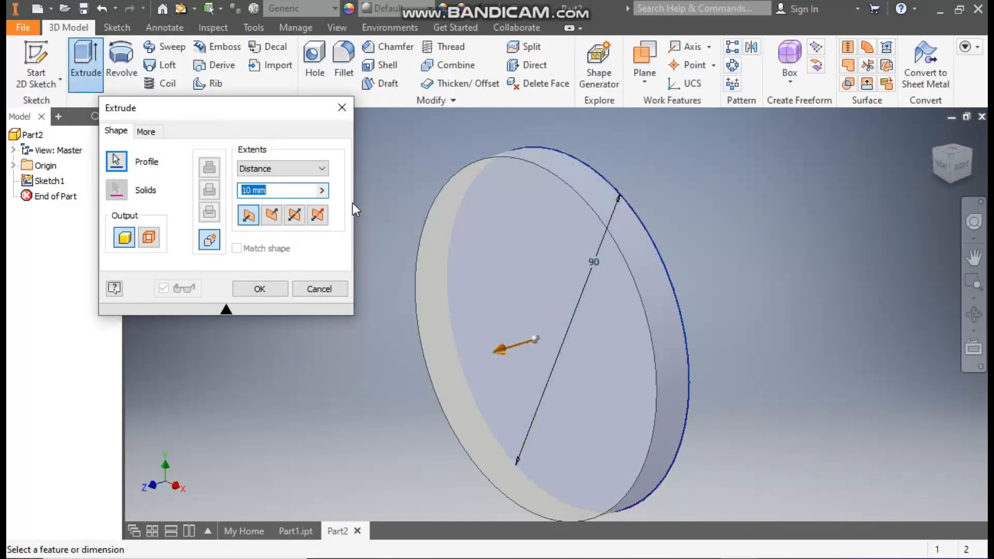
text(5)
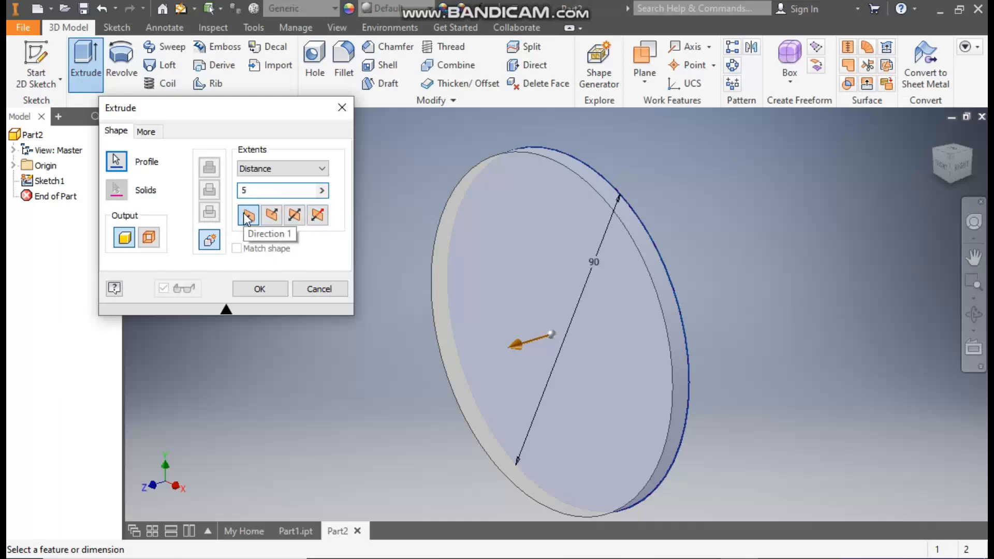
click(259, 291)
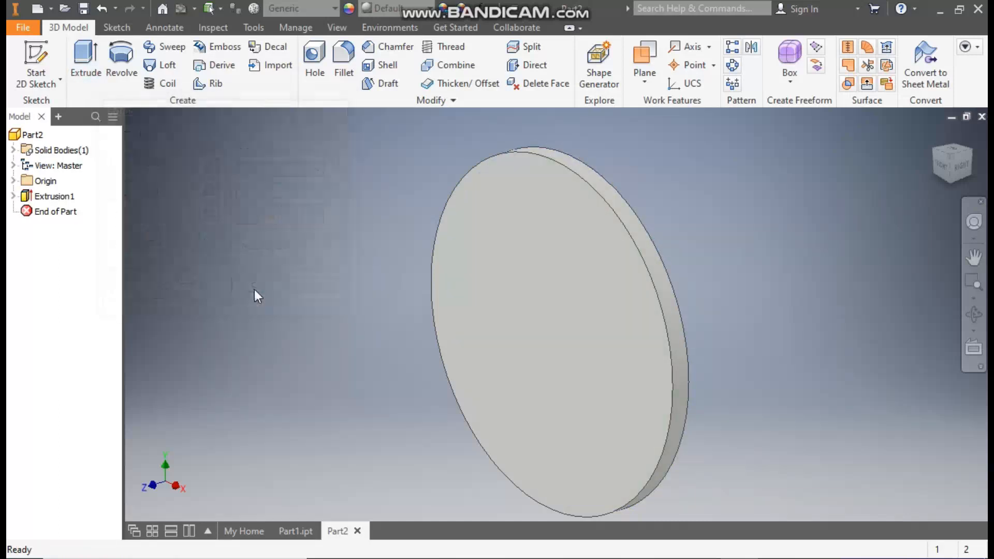
Step: Start a sketch on the disc's front face and draw a center-point arc of about 52 mm radius around the origin, above the disc
click(545, 201)
click(653, 190)
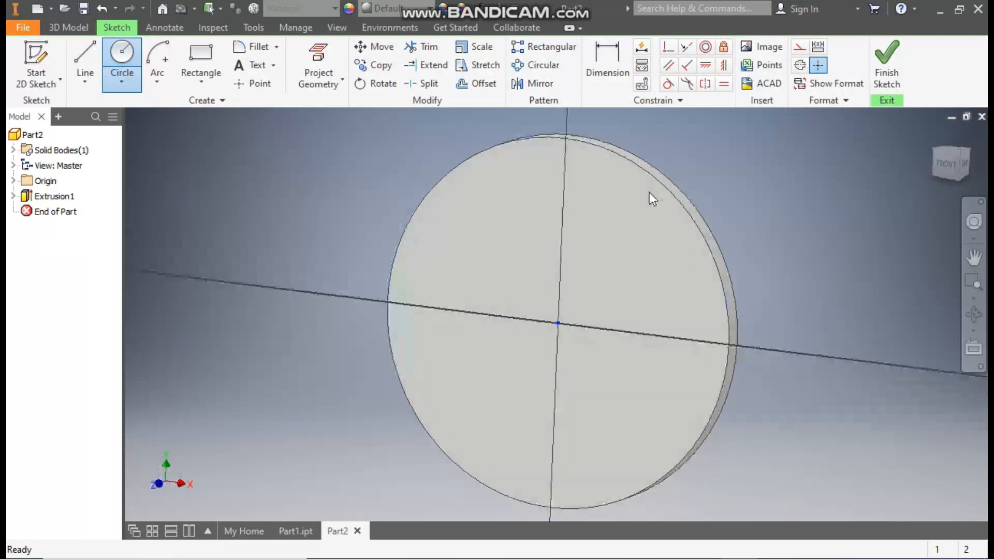
click(152, 75)
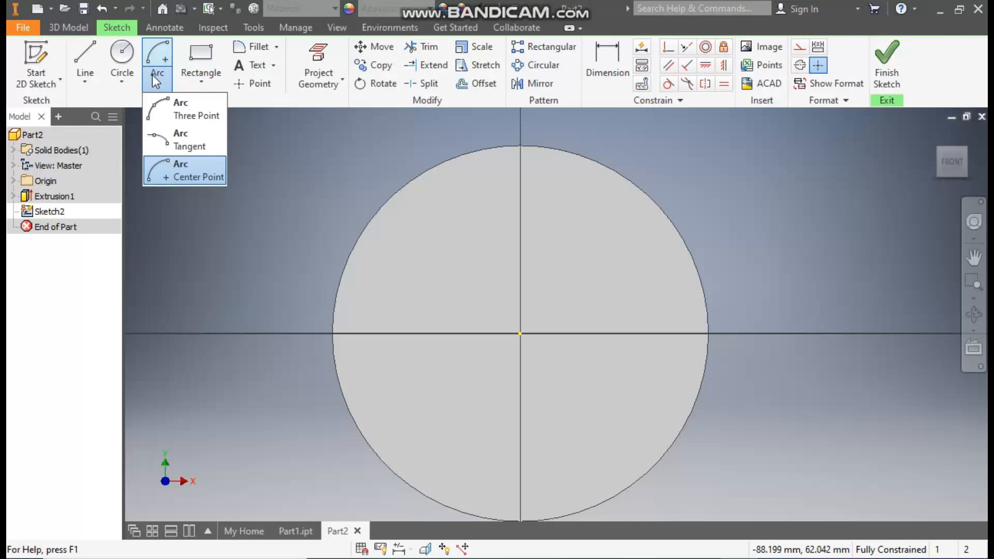
click(187, 169)
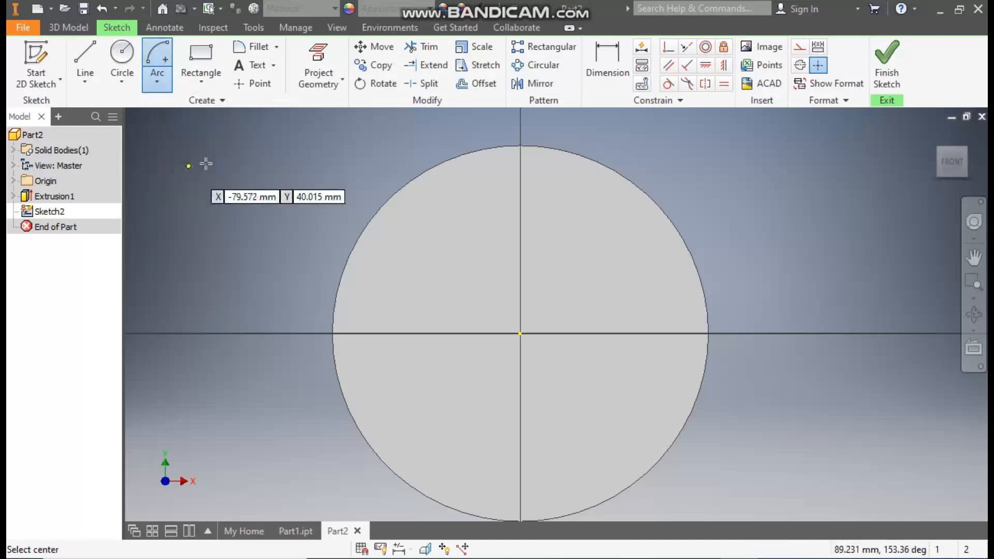
click(520, 334)
middle_drag(553, 127, 560, 160)
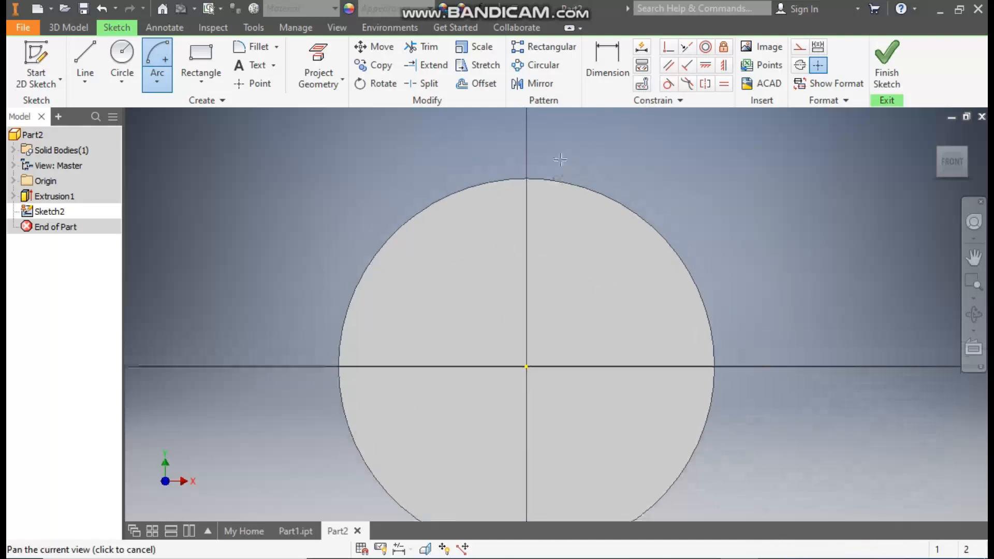
click(484, 151)
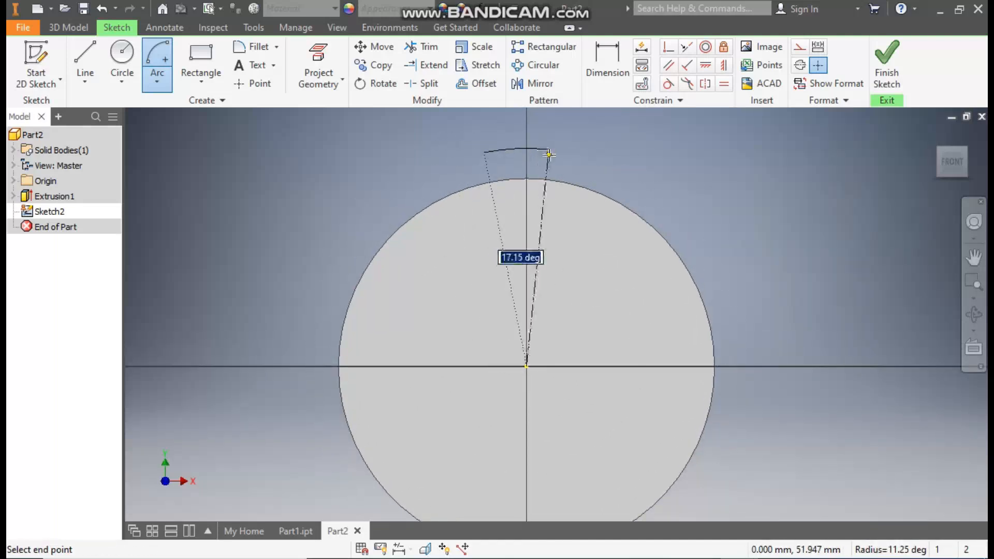
click(567, 152)
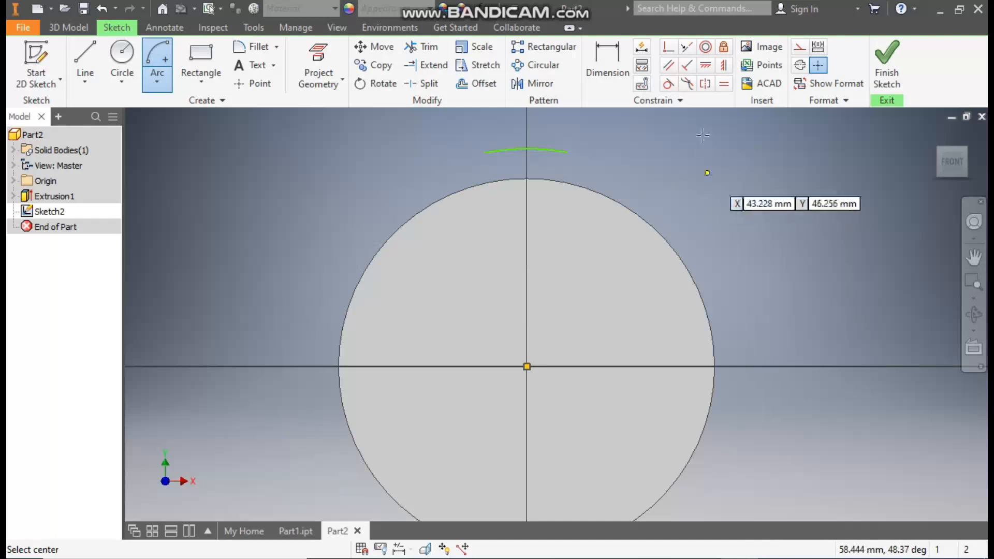
Step: Dimension the arc's radius as 50 mm
click(613, 57)
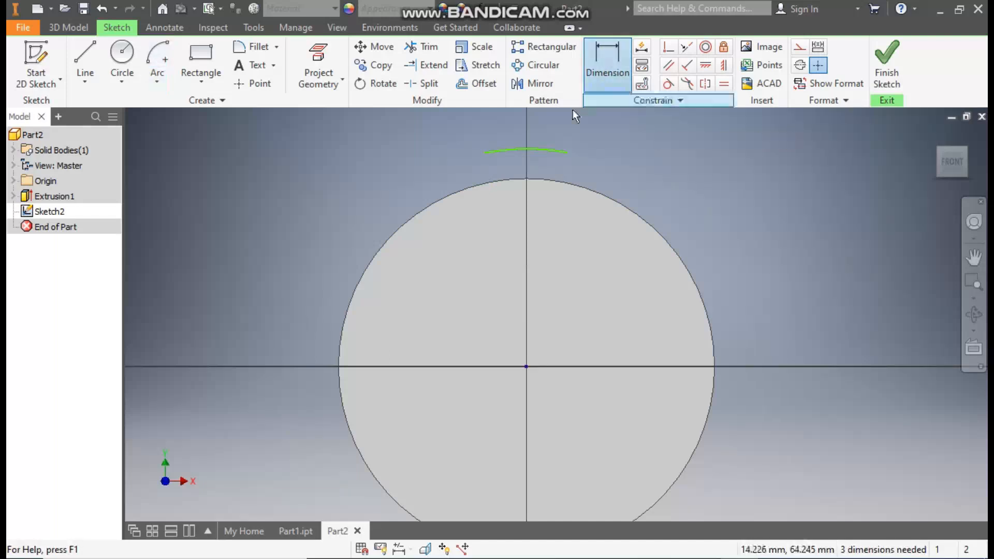
click(542, 151)
click(539, 221)
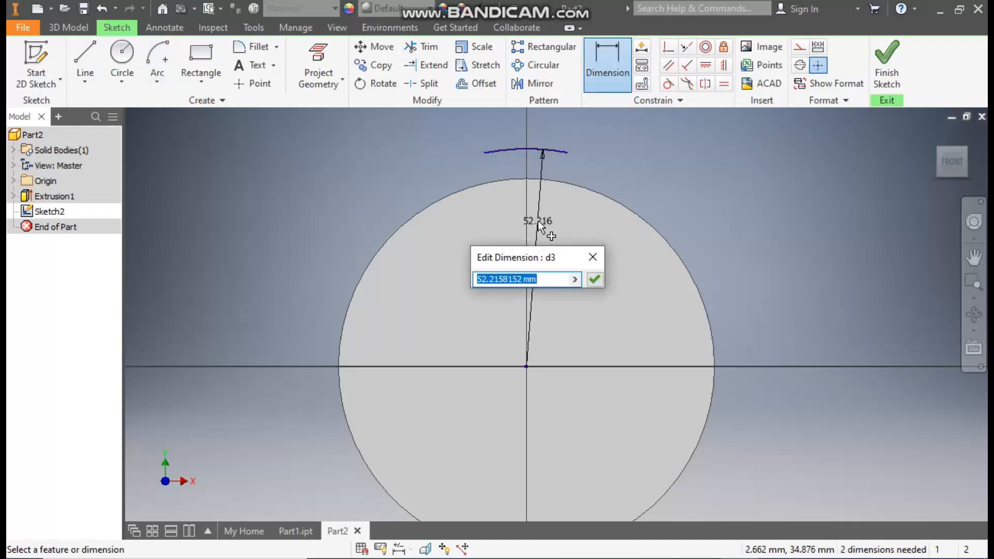
text(50)
key(Return)
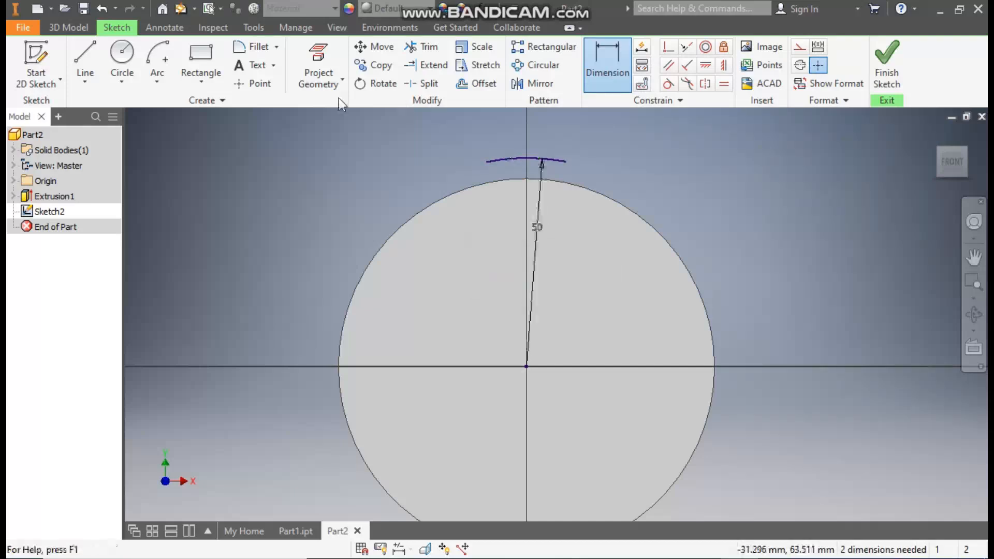
Step: Close the tooth profile below the arc with two vertical lines about 9 mm long and a horizontal line joining them inside the disc
click(83, 52)
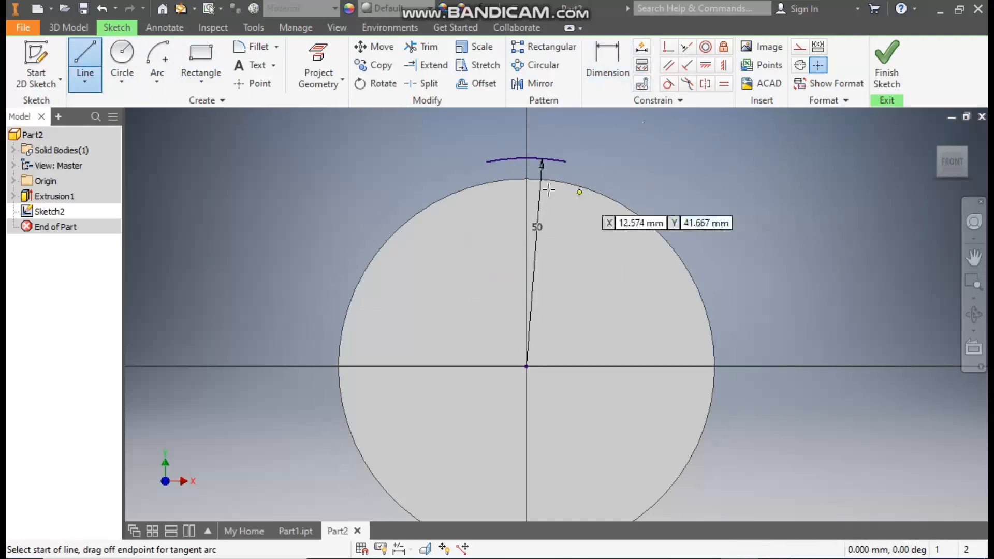
click(527, 178)
click(492, 184)
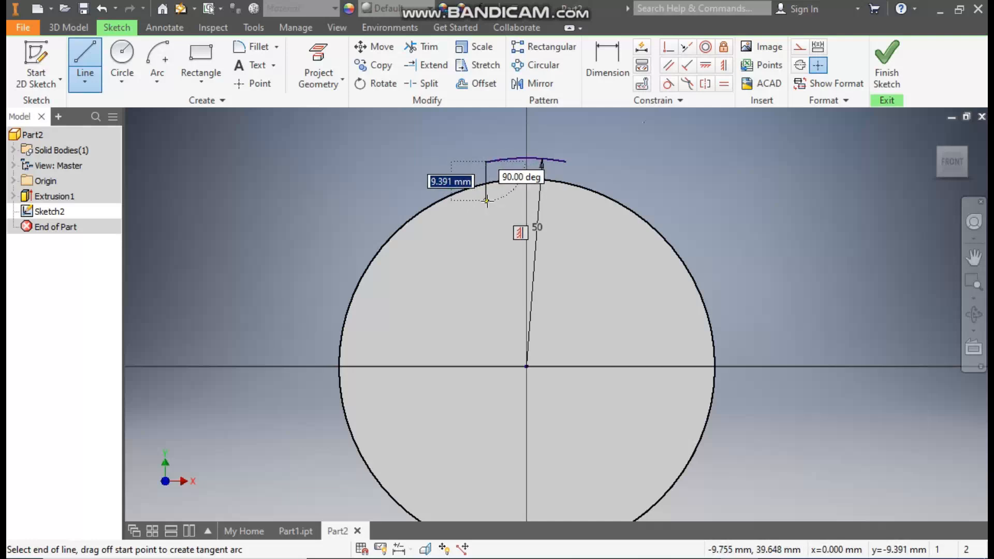
click(486, 201)
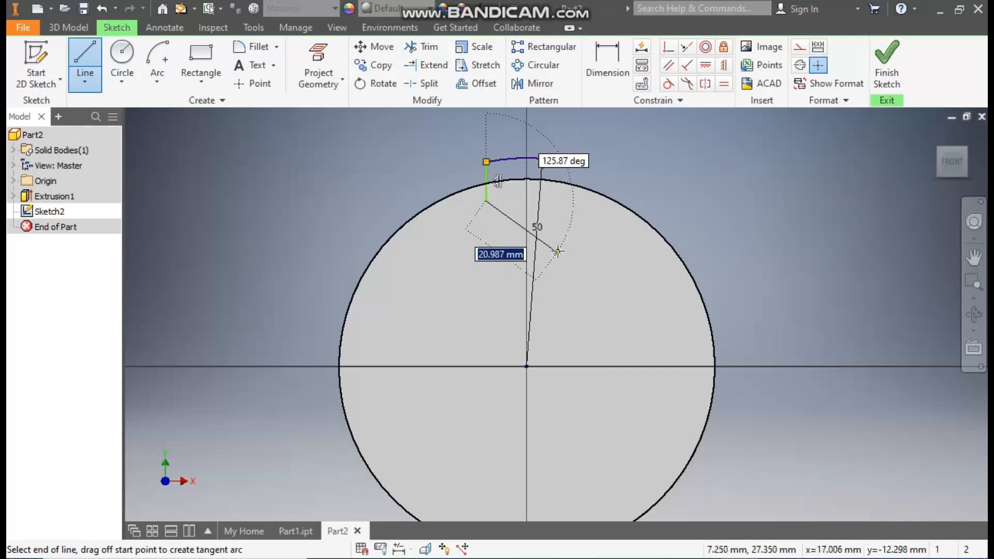
click(566, 201)
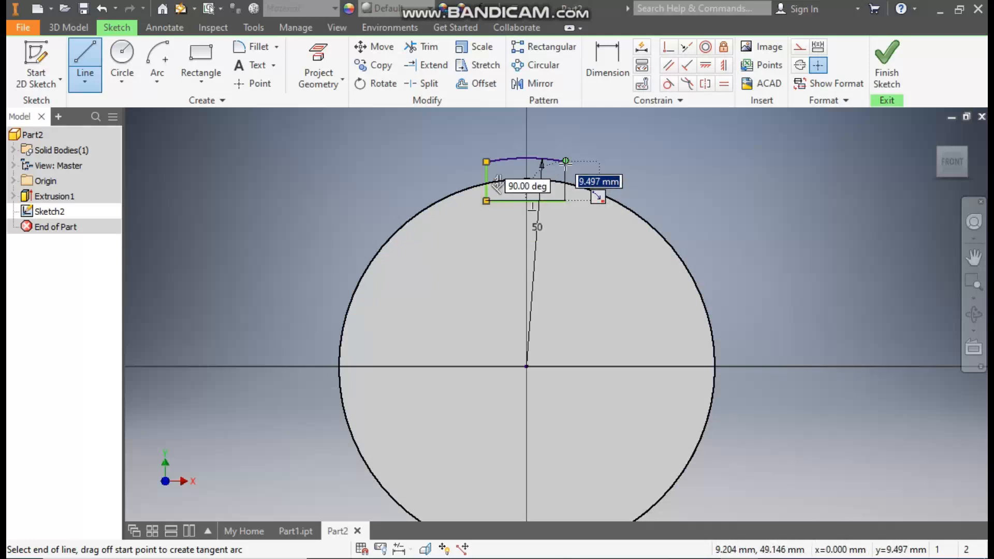
click(565, 161)
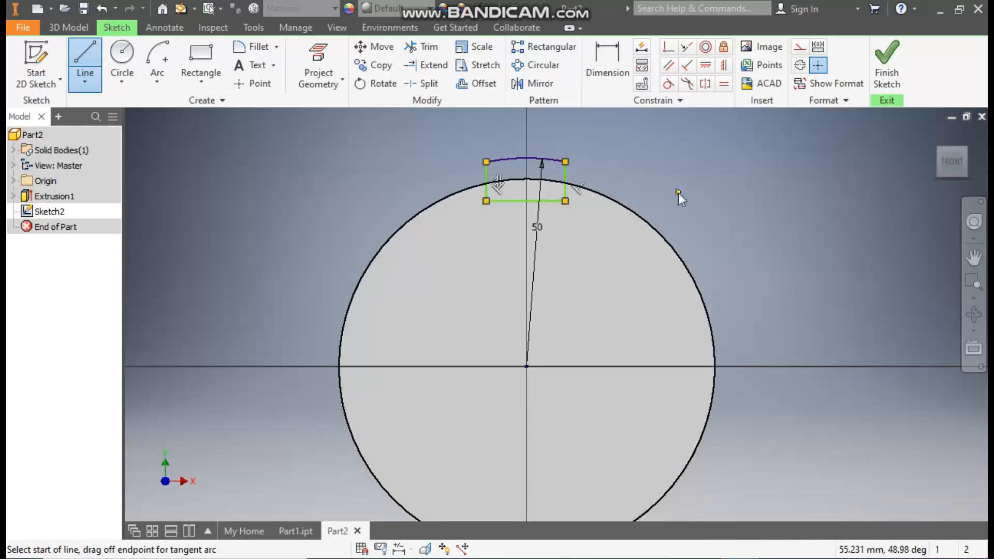
key(Escape)
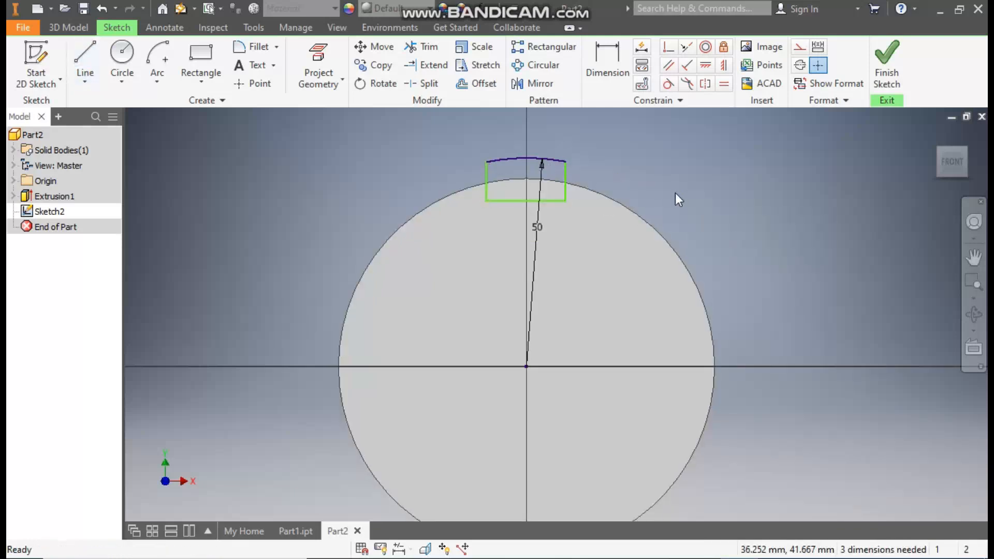
Step: Align the arc's midpoint vertically with the origin using a Vertical constraint
click(724, 67)
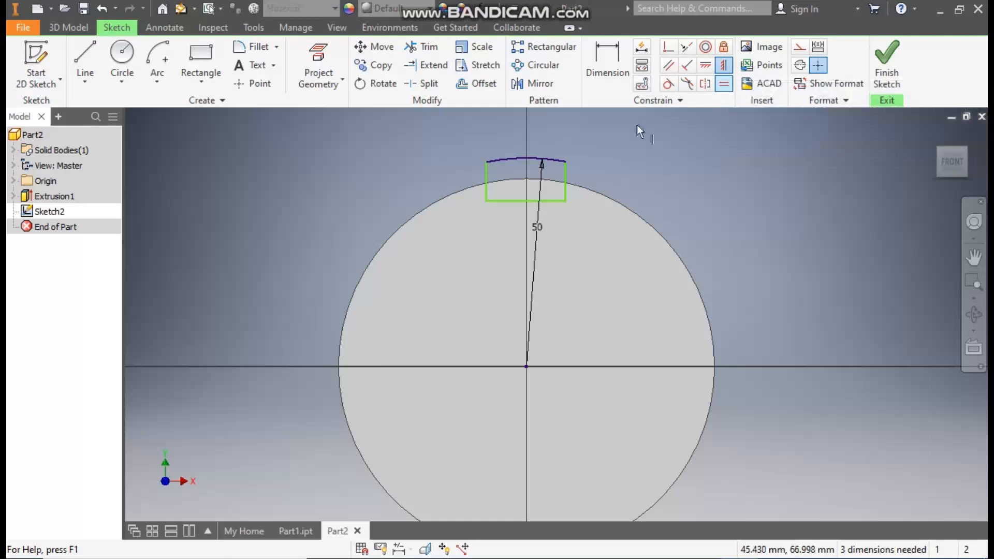
click(526, 158)
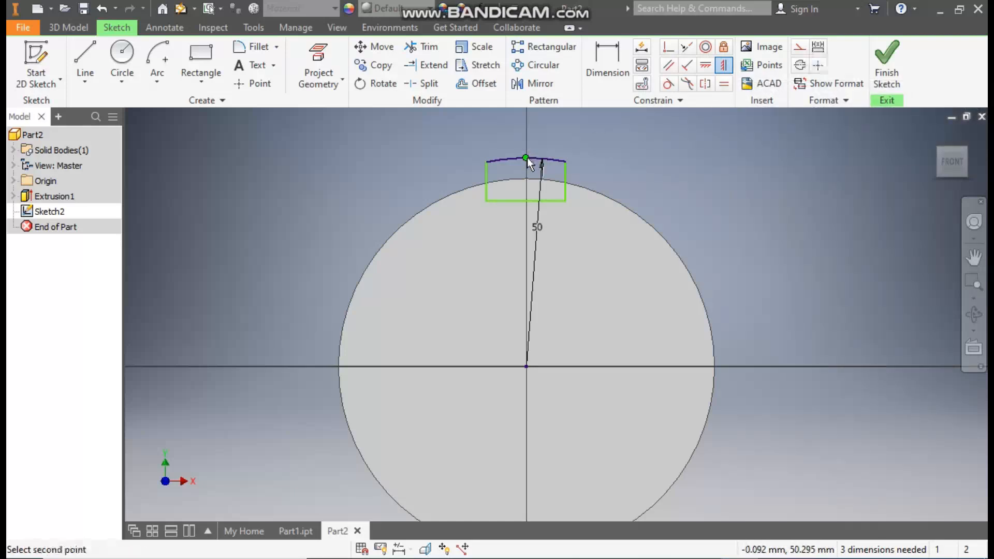
click(530, 370)
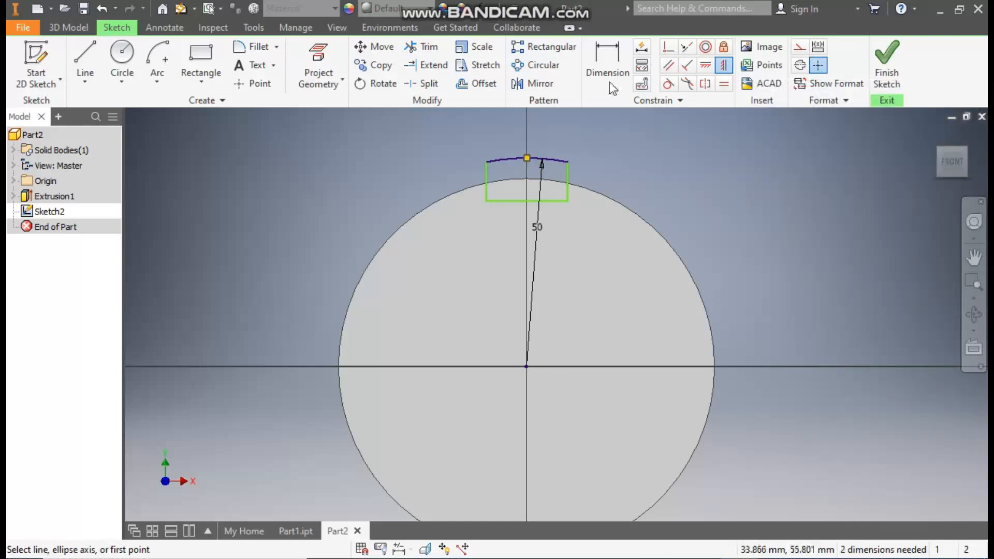
Step: Dimension the width between the tooth profile's two vertical lines as 8 mm
click(605, 64)
click(567, 175)
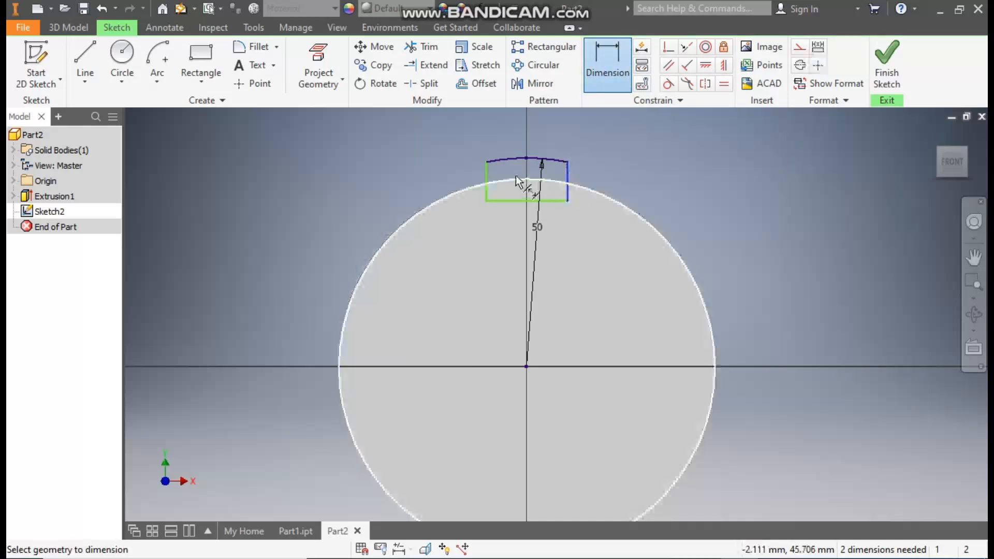
click(487, 177)
click(533, 127)
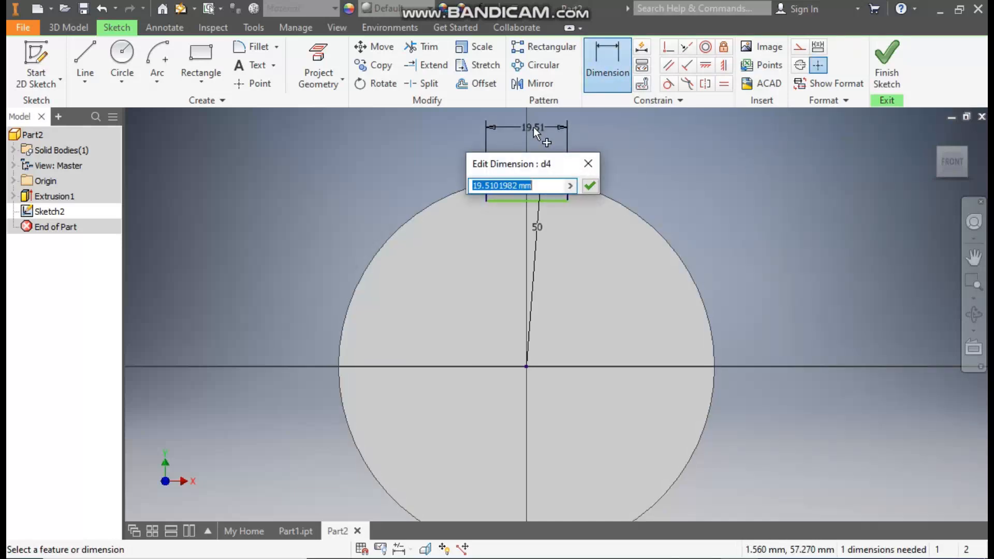
text(8)
key(Return)
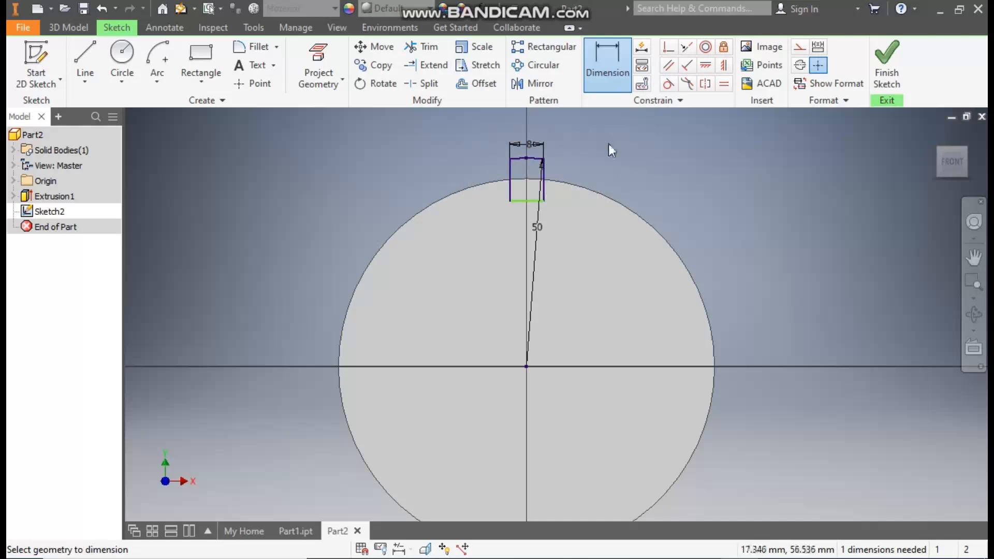
Step: Dimension the distance from the tooth profile's bottom line to the origin as 40 mm and finish the sketch
click(534, 201)
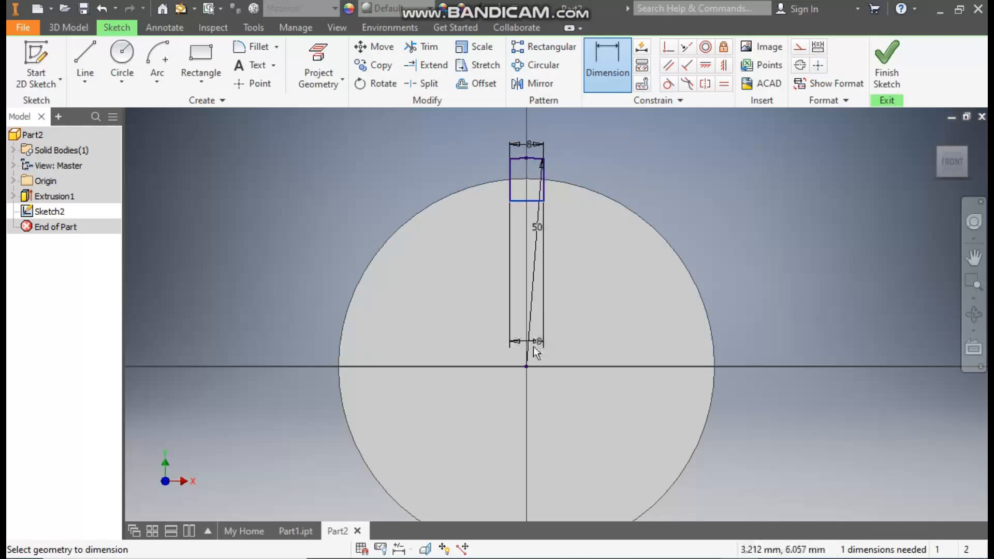
click(526, 366)
click(444, 305)
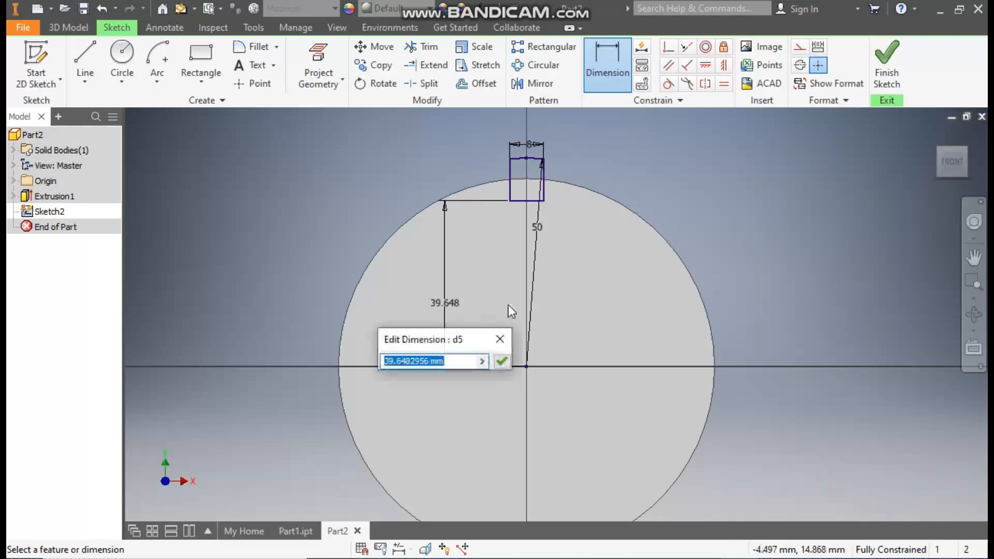
text(40)
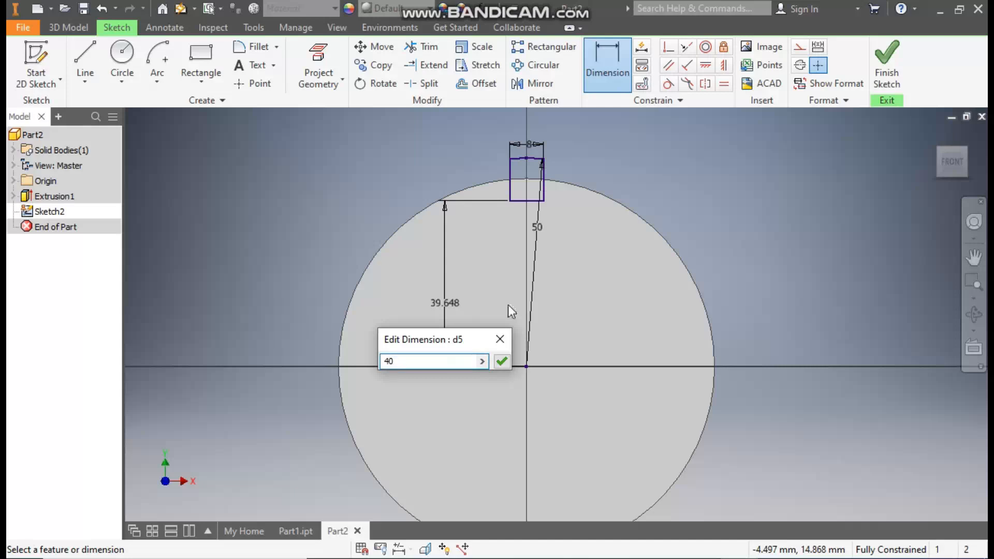
key(Return)
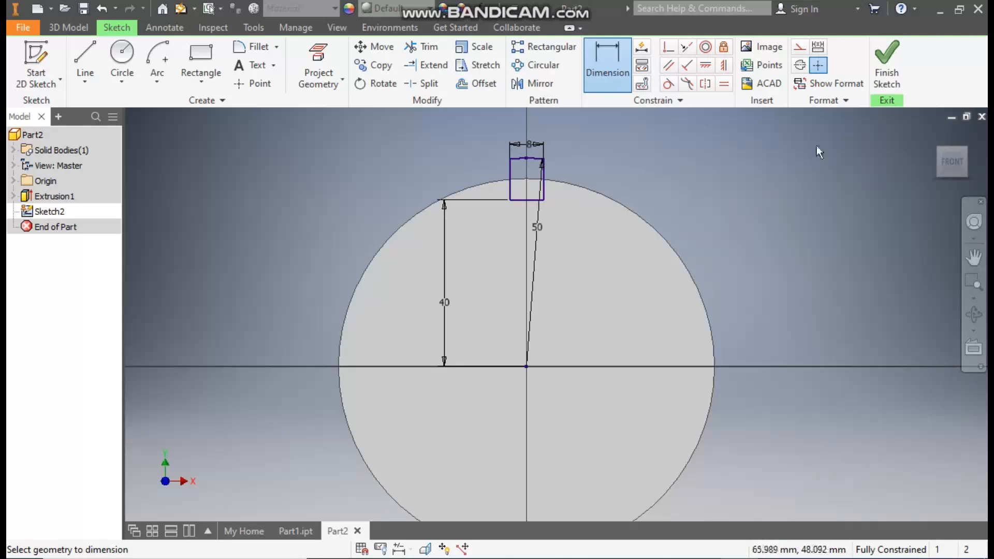
click(887, 62)
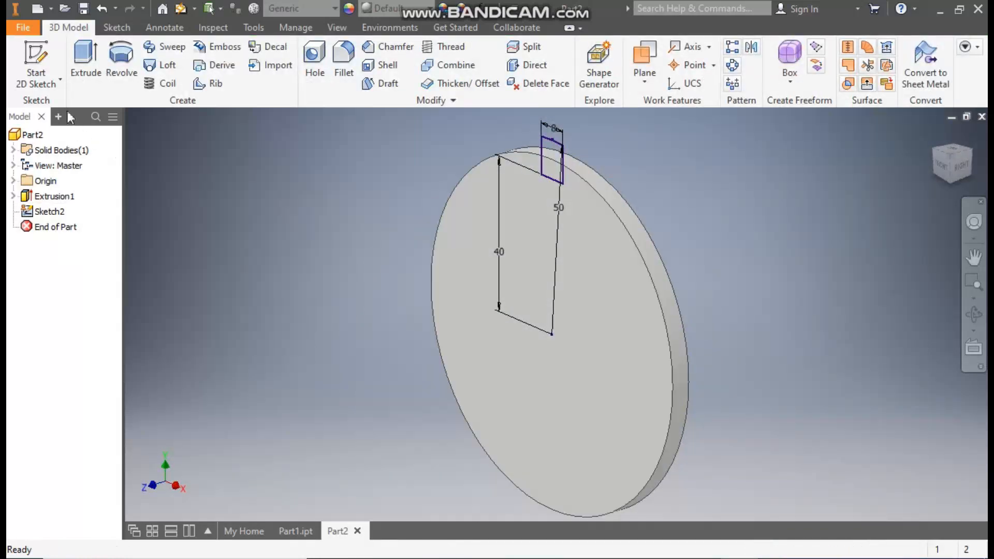
Step: Extrude the tooth profile 5 mm back through the disc's thickness, joined to the disc
click(78, 64)
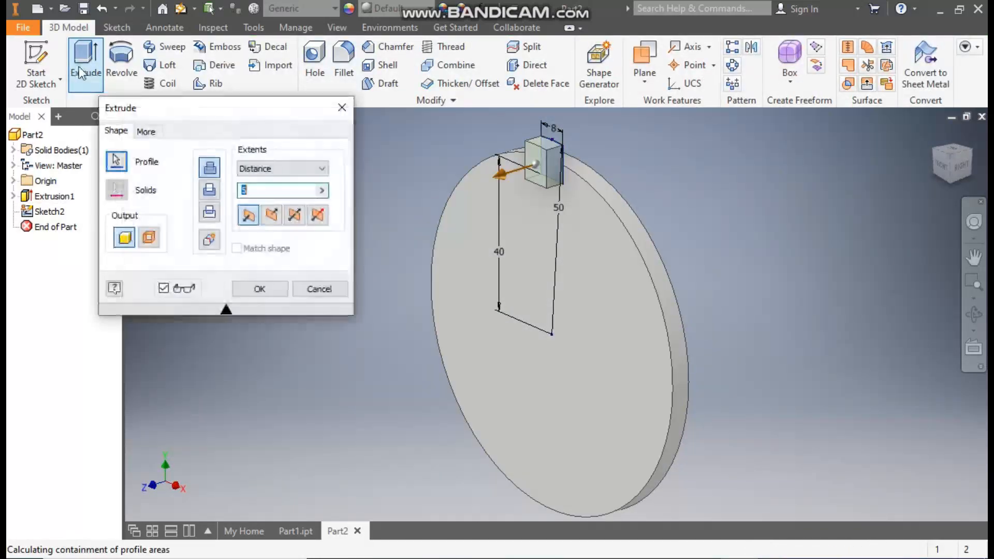
click(273, 217)
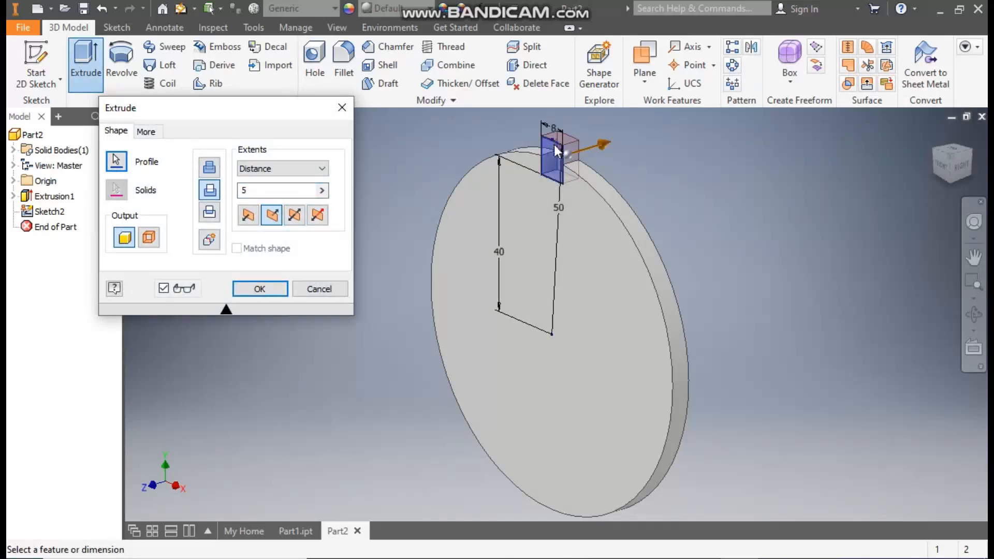
scroll(555, 145, up, 2)
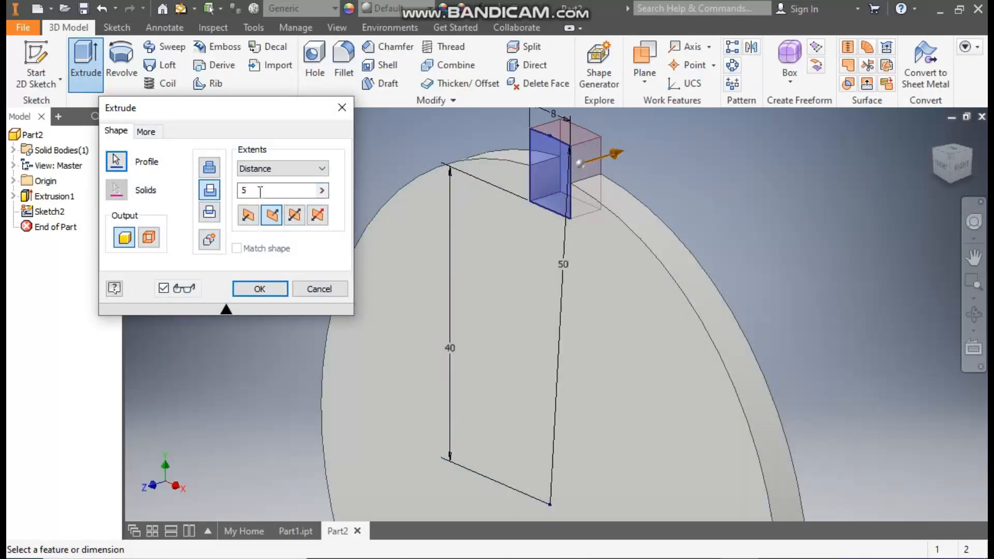
click(210, 168)
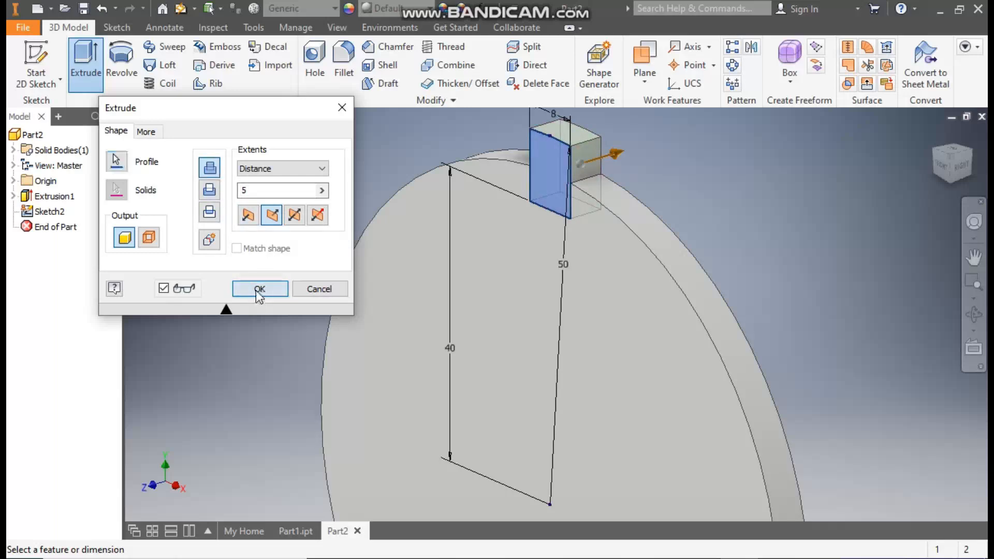
click(259, 289)
Step: Fillet the two root edges where the tooth meets the disc rim with a 2 mm radius
middle_drag(715, 167, 705, 193)
click(345, 62)
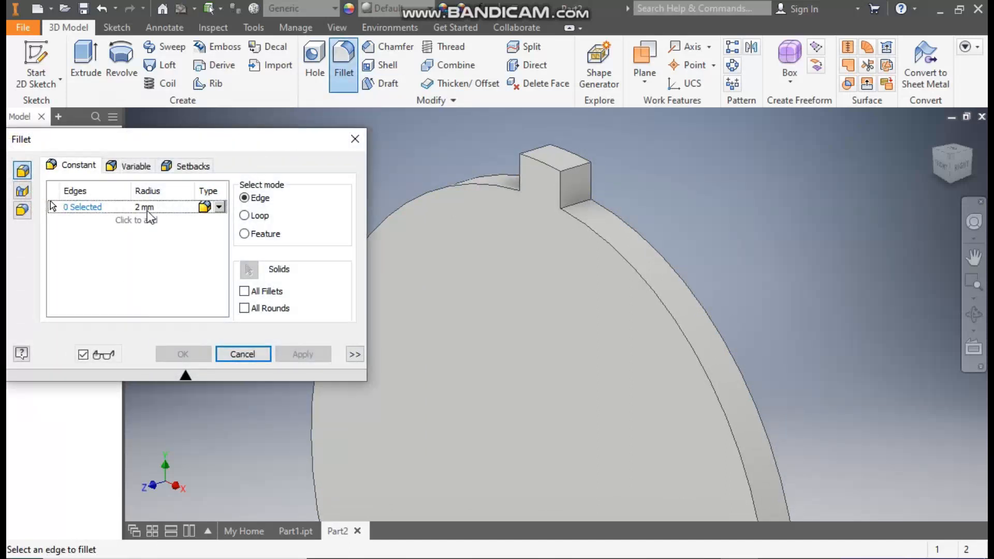
click(586, 208)
click(937, 156)
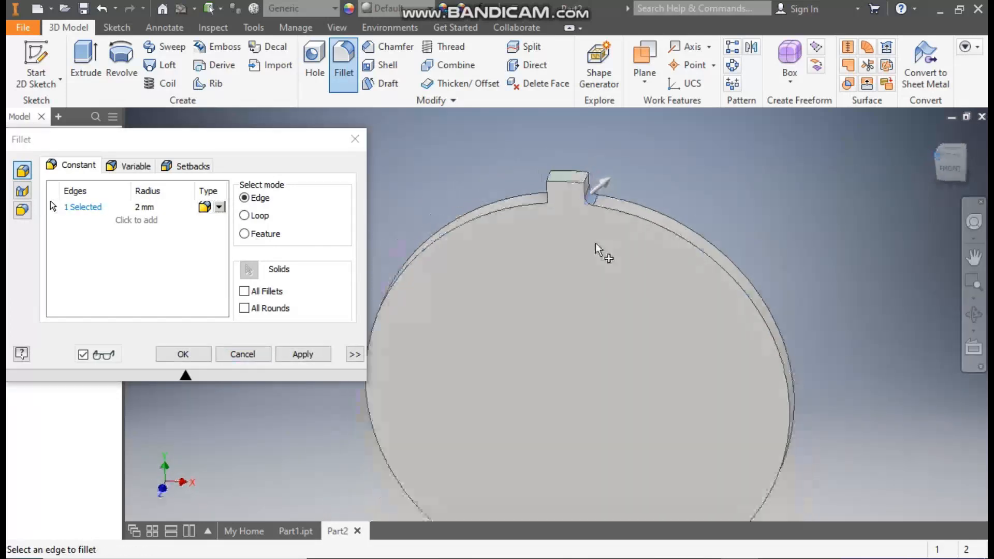
click(570, 223)
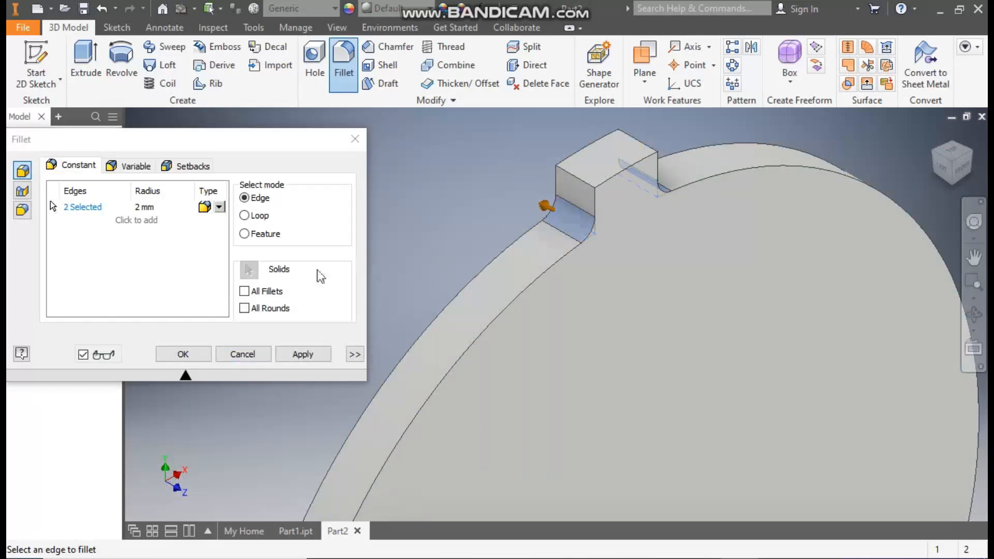
click(296, 355)
Step: Fillet the two outer side edges at the tooth's tip with a 1 mm radius
click(144, 207)
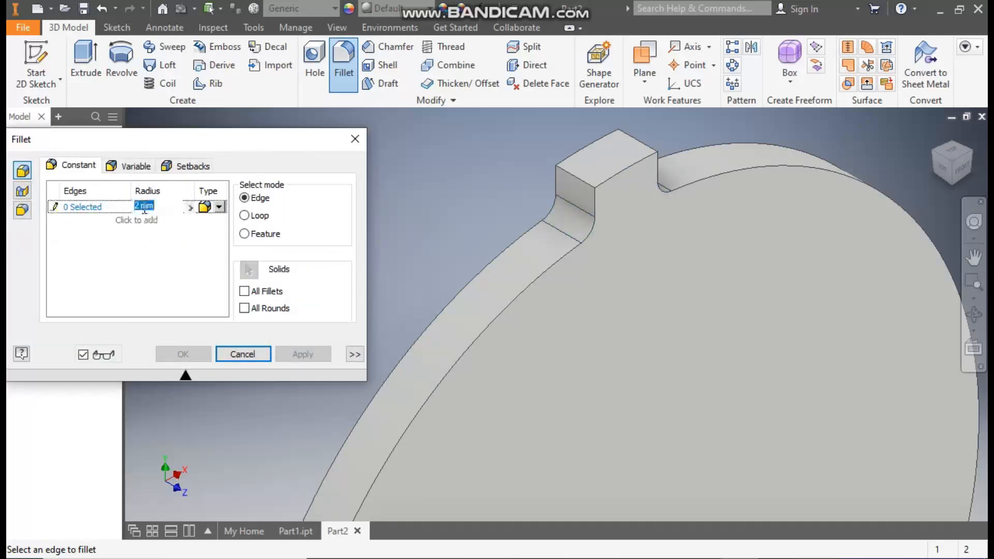
text(1)
click(73, 207)
click(581, 180)
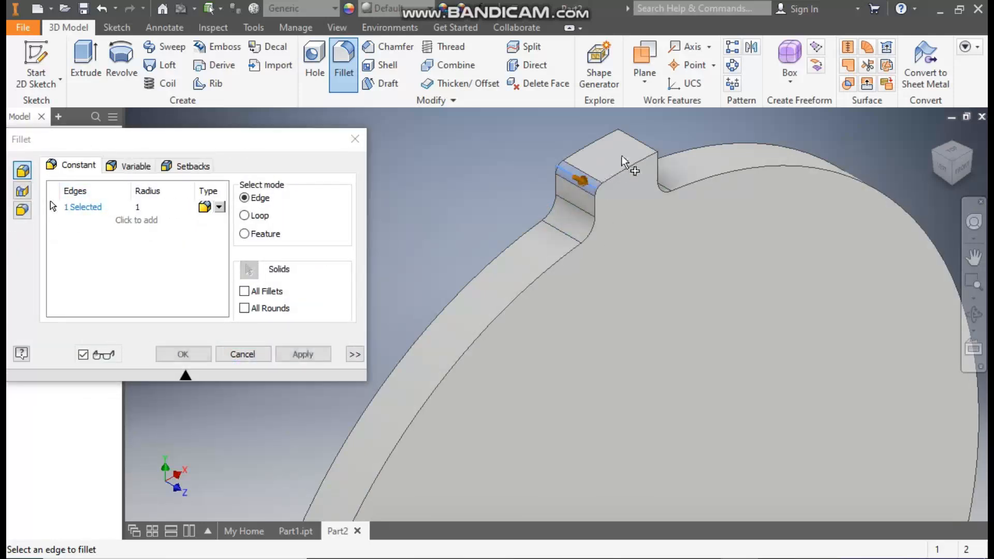
click(643, 147)
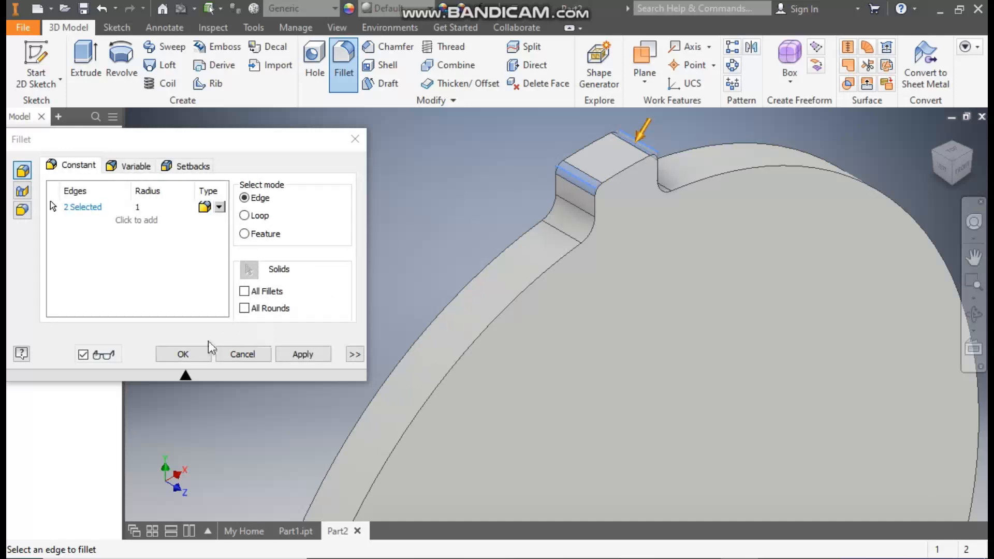
click(199, 354)
Step: Create a circular pattern of the tooth extrusion and both fillets around the disc's axis, with 20 occurrences over 360 degrees
scroll(332, 231, down, 5)
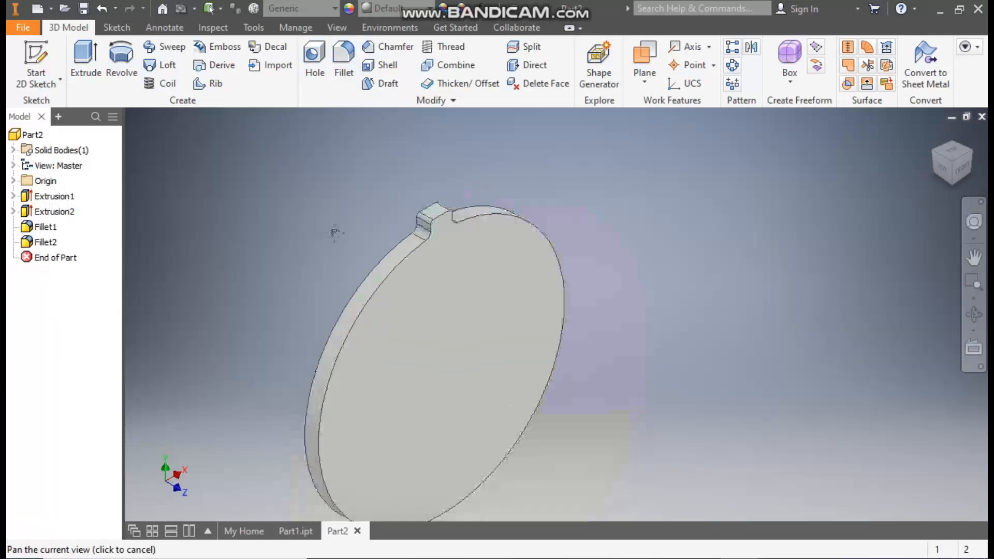
middle_drag(335, 233, 439, 172)
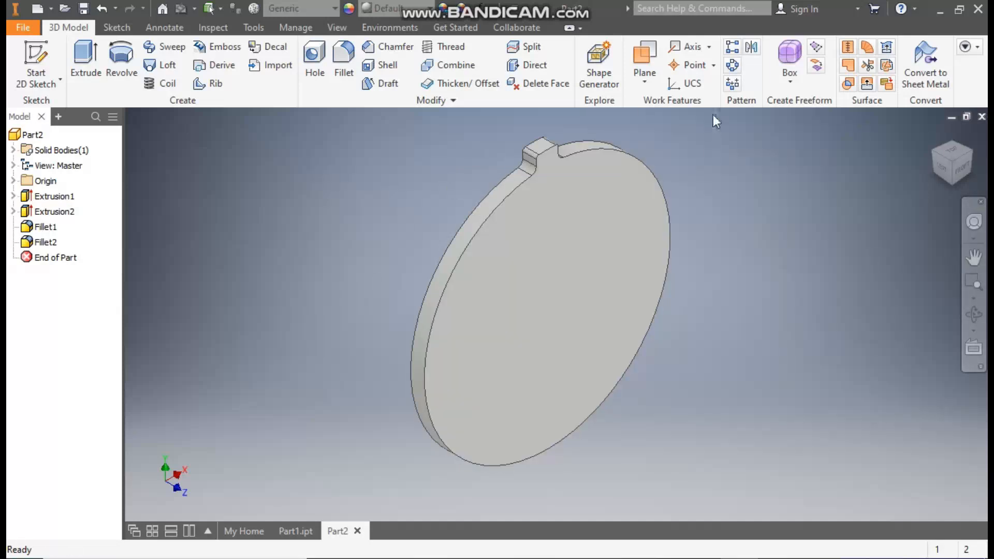
click(733, 67)
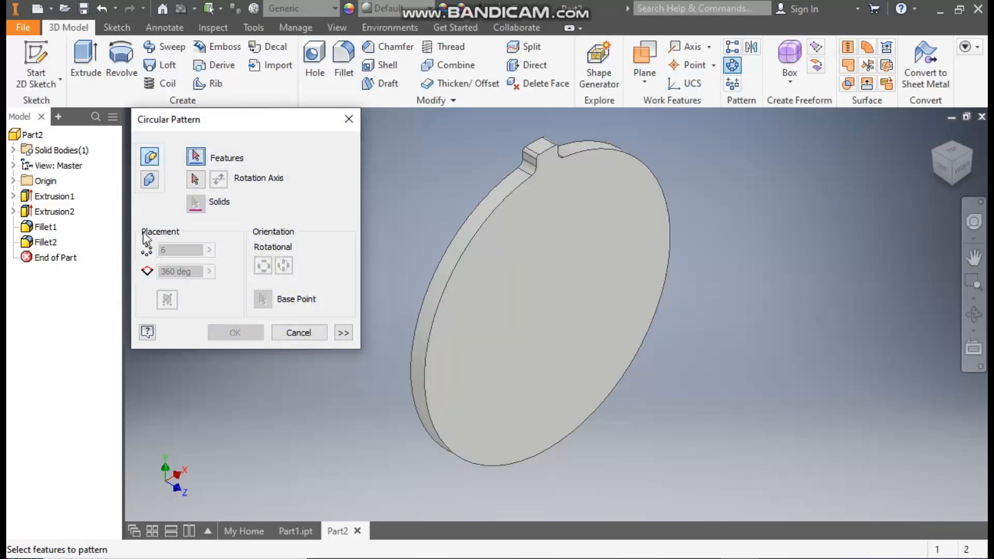
click(53, 212)
click(47, 227)
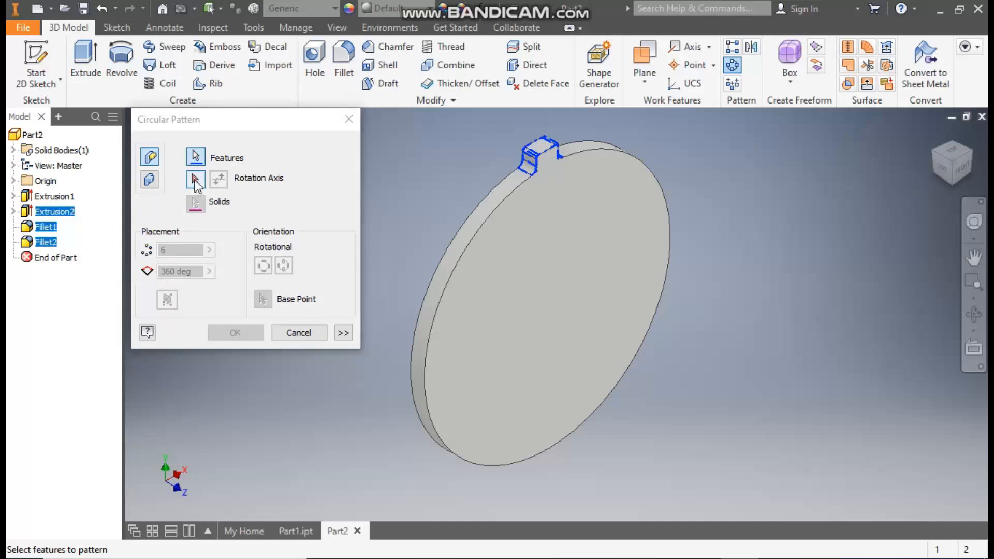
click(196, 181)
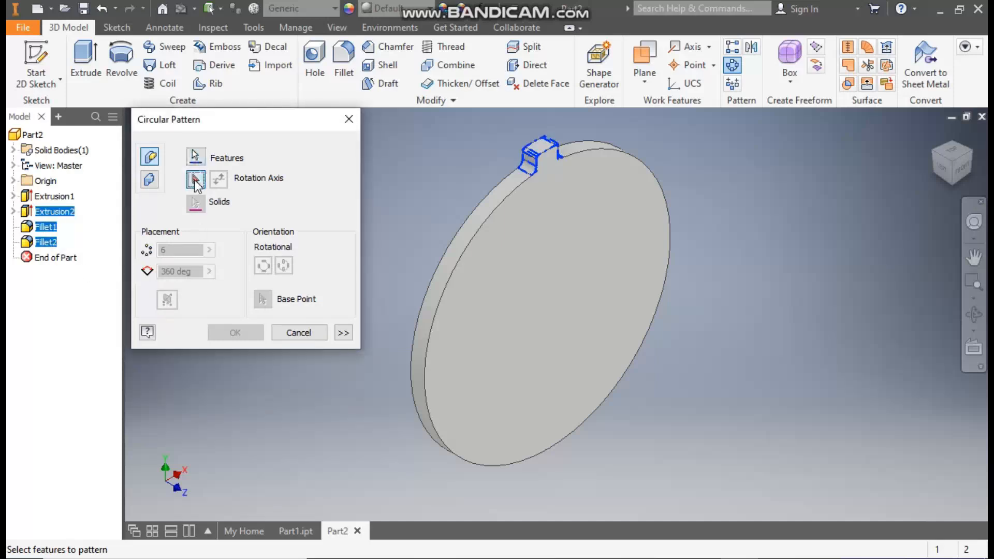
click(484, 210)
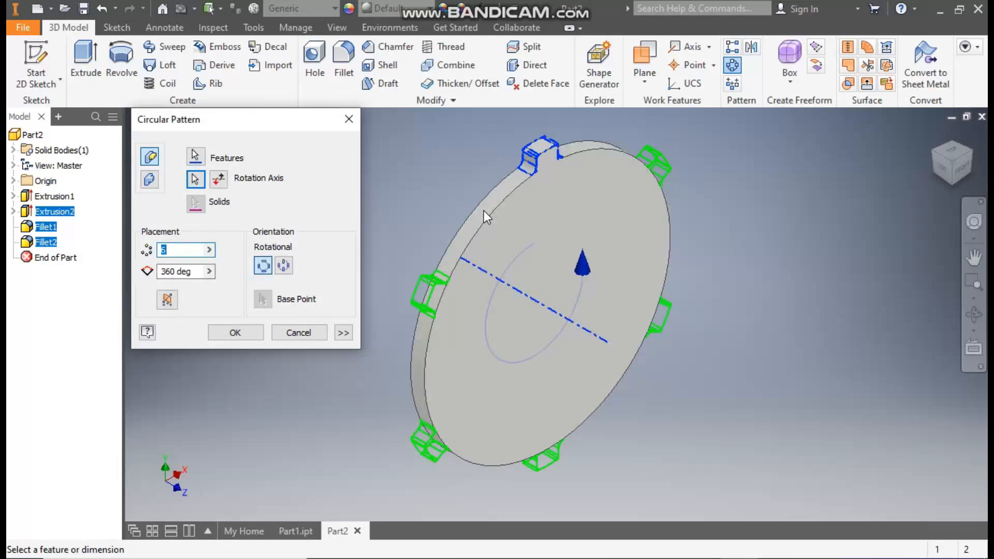
text(20)
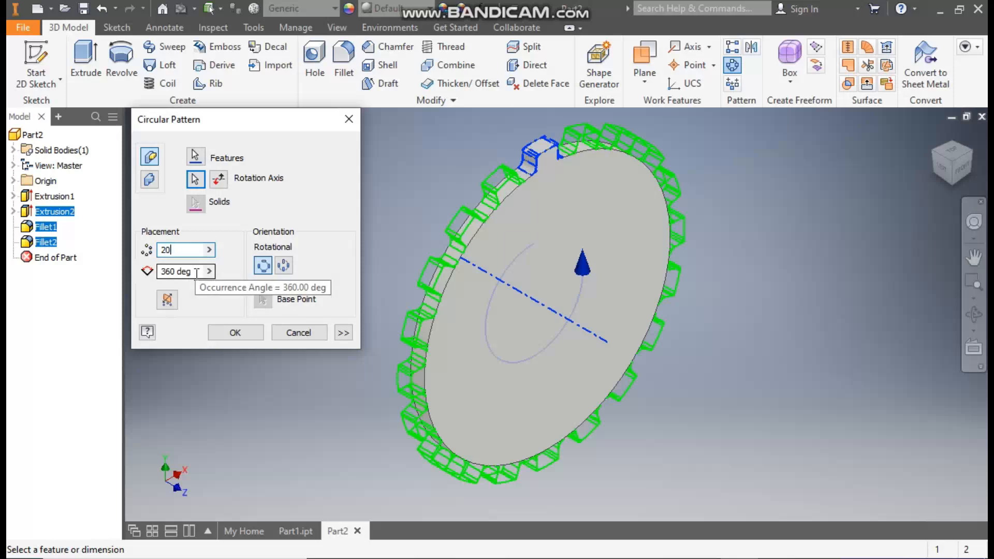
click(235, 333)
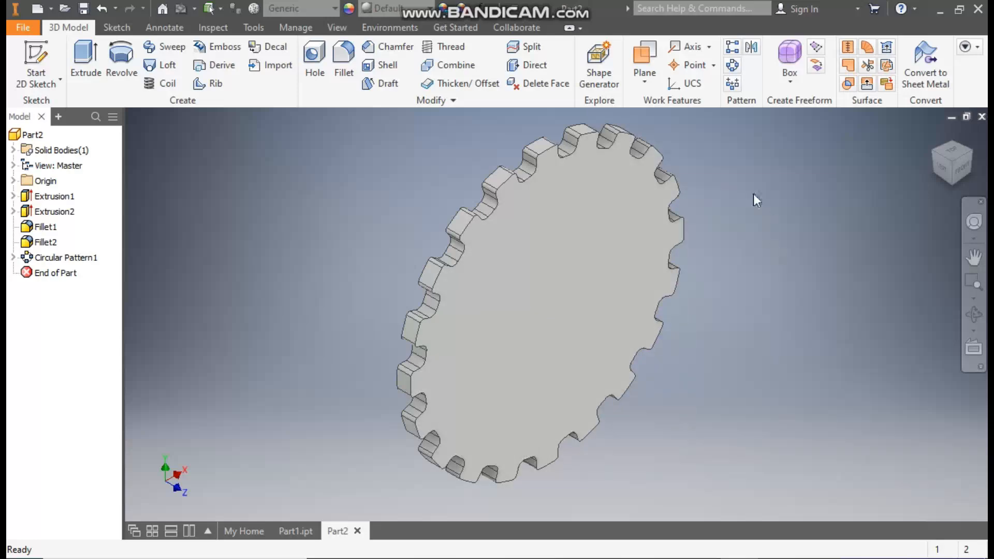
Step: Start a sketch on the disc's front face and draw a 36 mm diameter circle centred on the origin
click(535, 282)
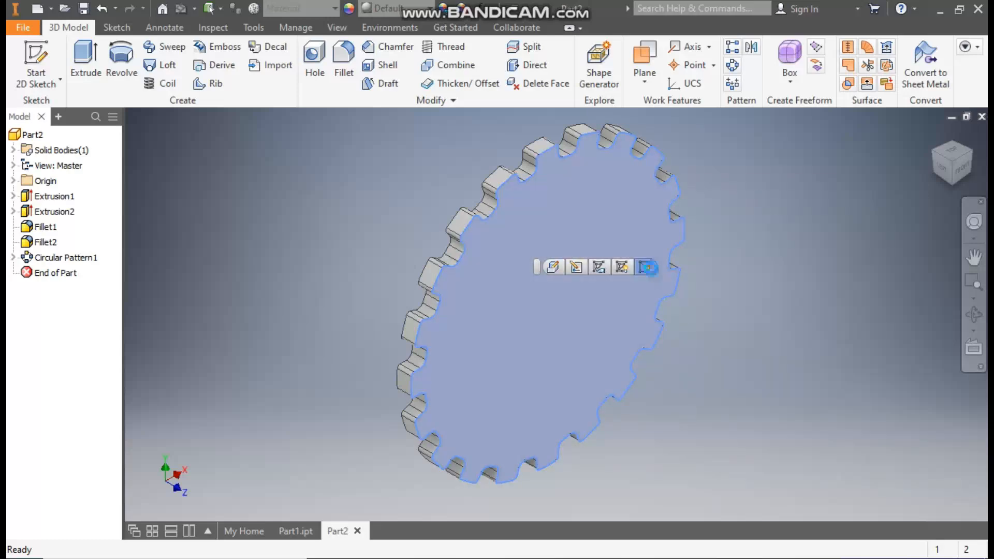
click(645, 268)
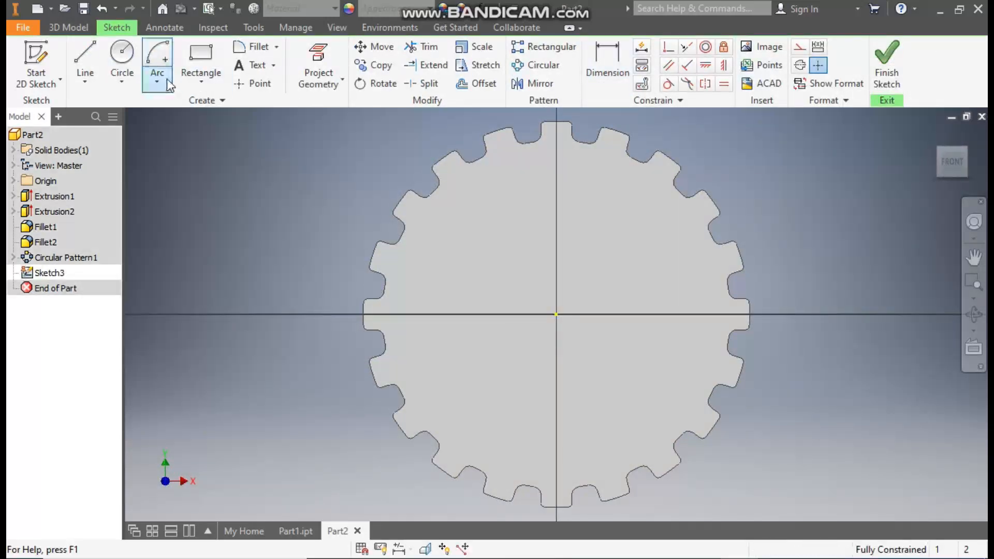
click(124, 54)
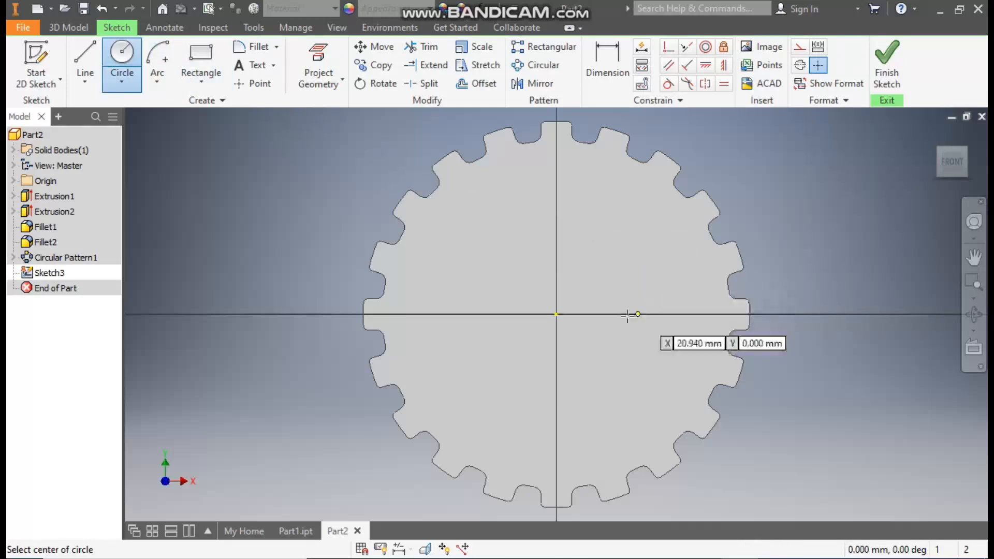
click(557, 314)
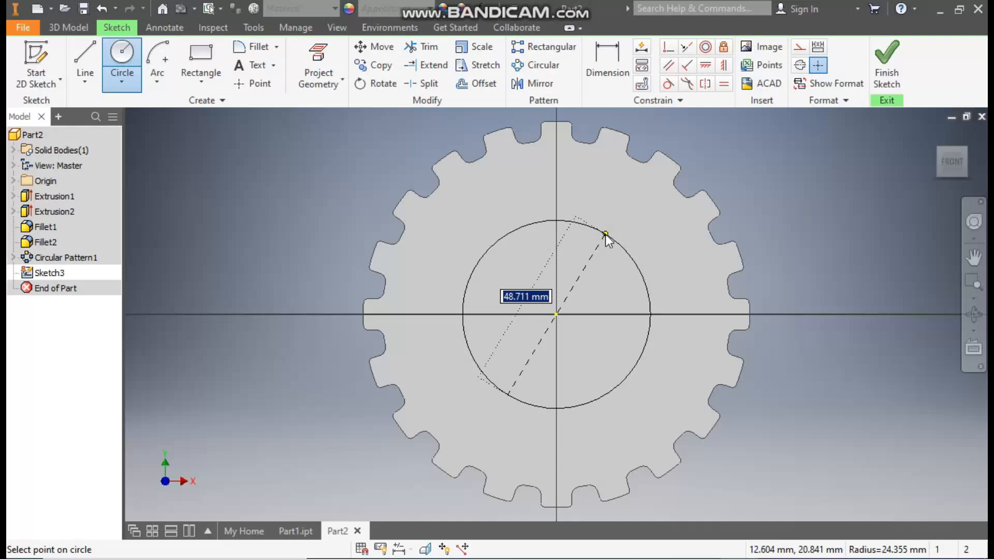
text(36)
key(Return)
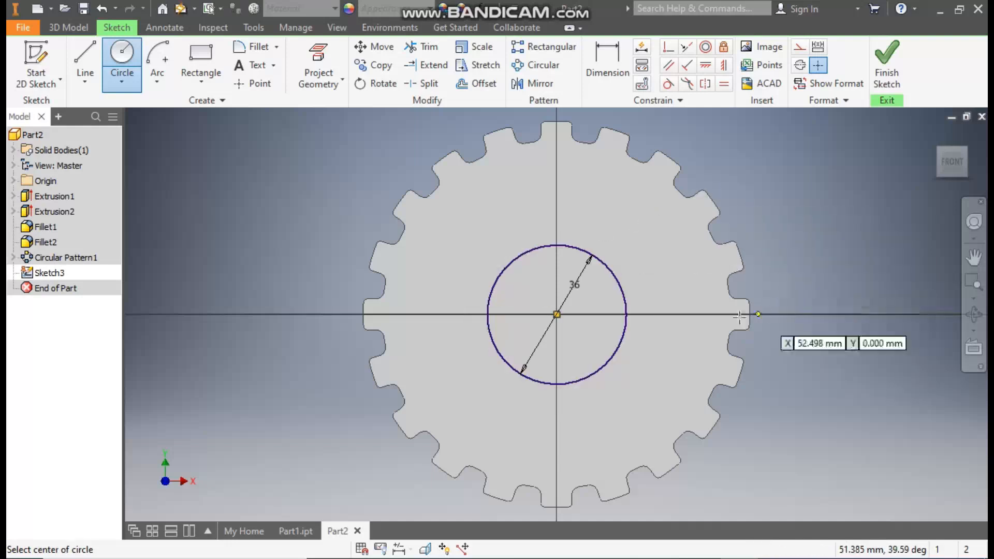
key(Escape)
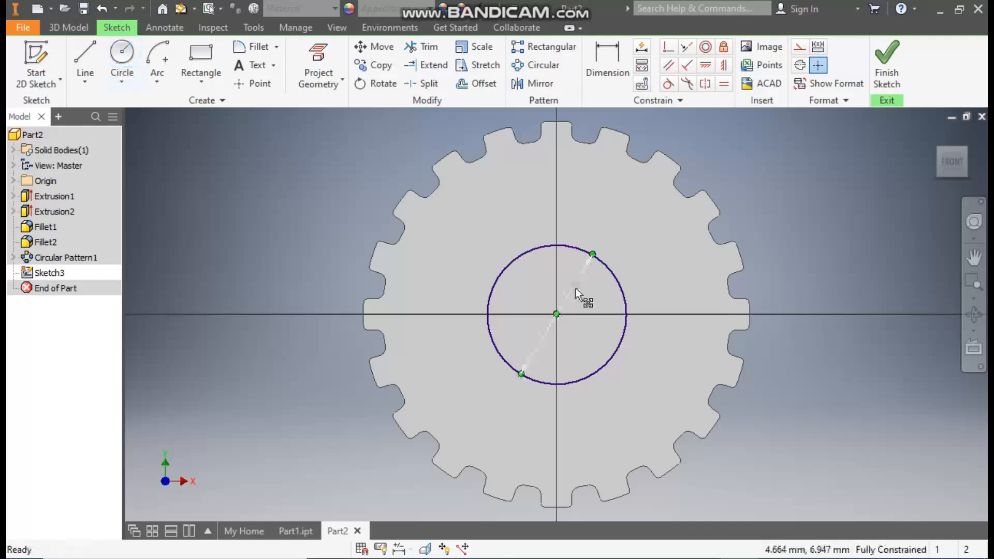
Step: Set the circle's diameter to 50 mm and finish the sketch
double_click(576, 290)
text(50)
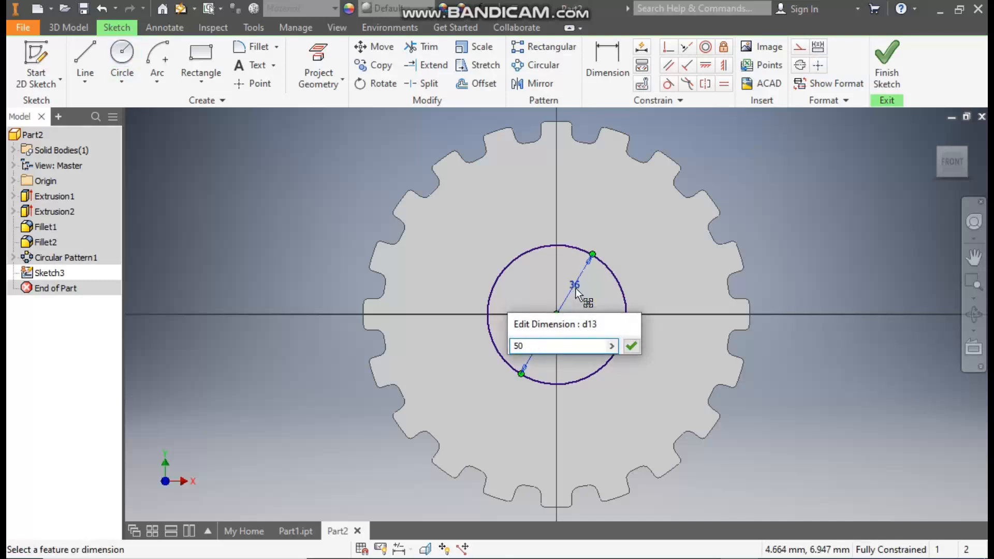
key(Return)
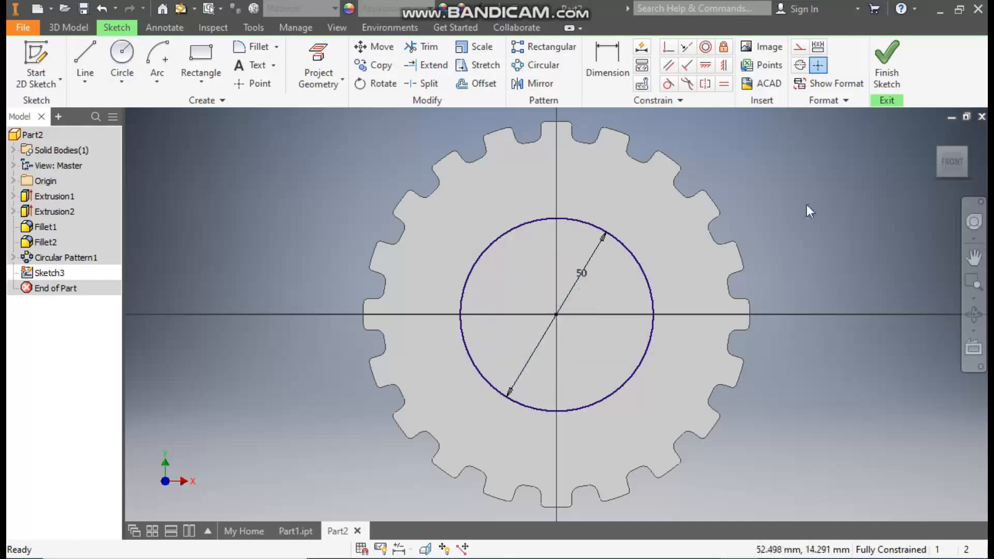
click(886, 57)
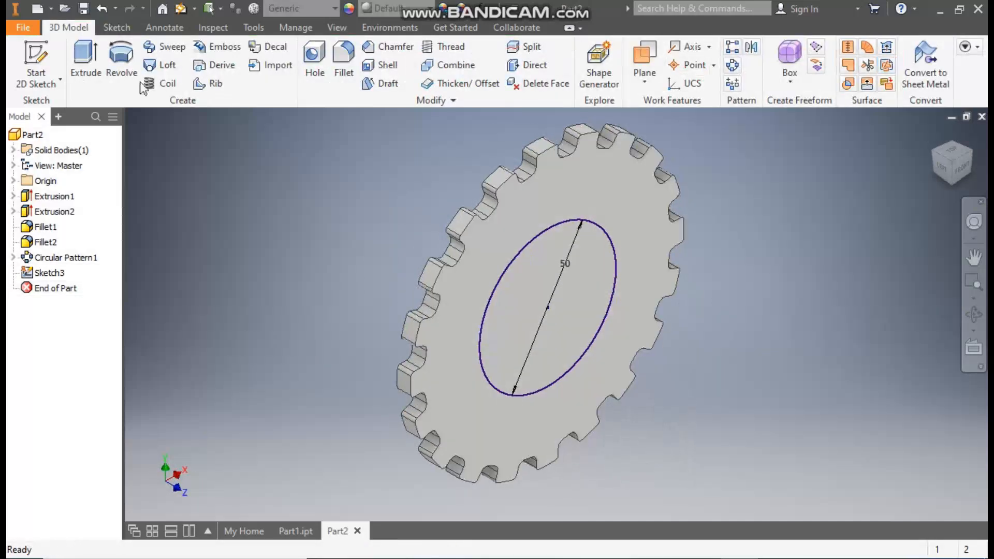
Step: Extrude the central circle 3 mm outward from the front face, joined to the disc, as a raised hub
click(86, 57)
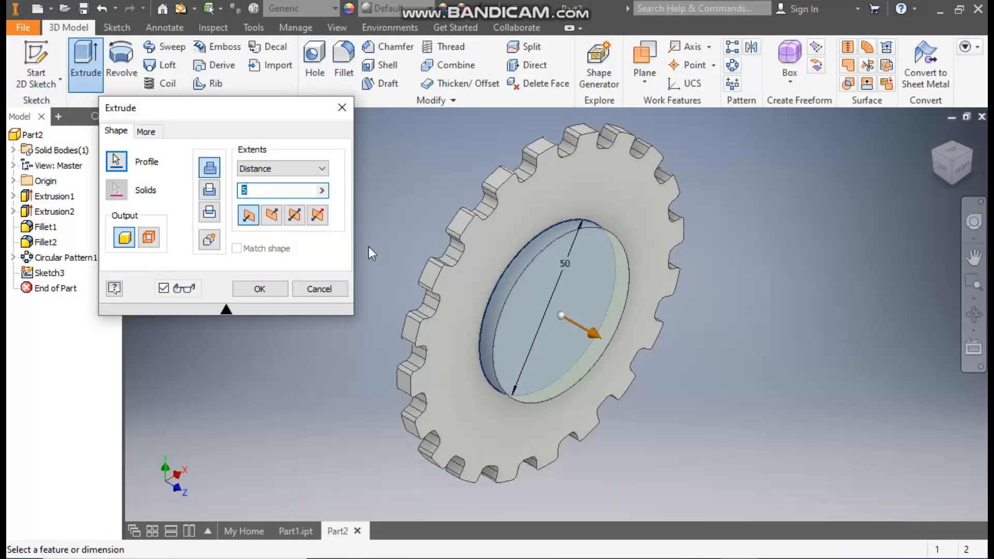
text(3)
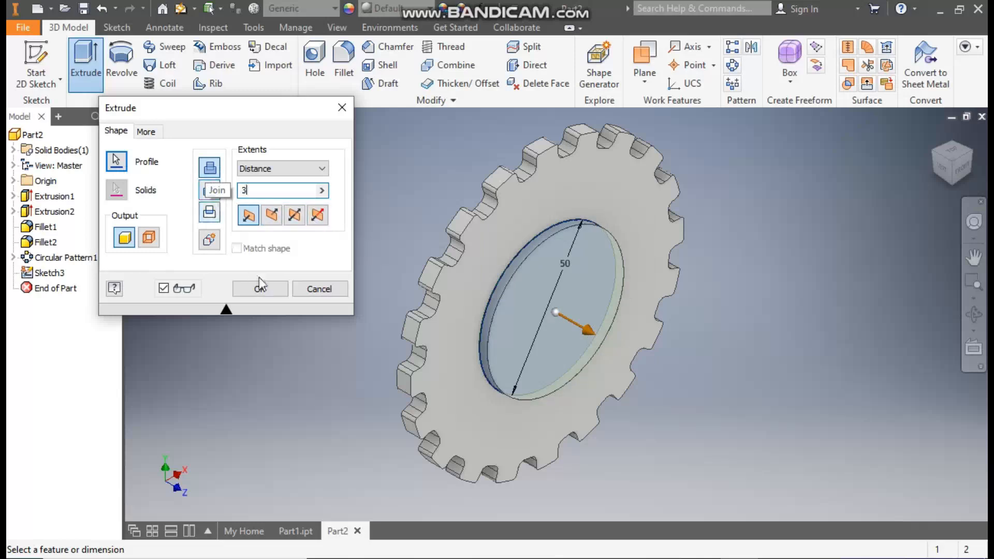
click(259, 291)
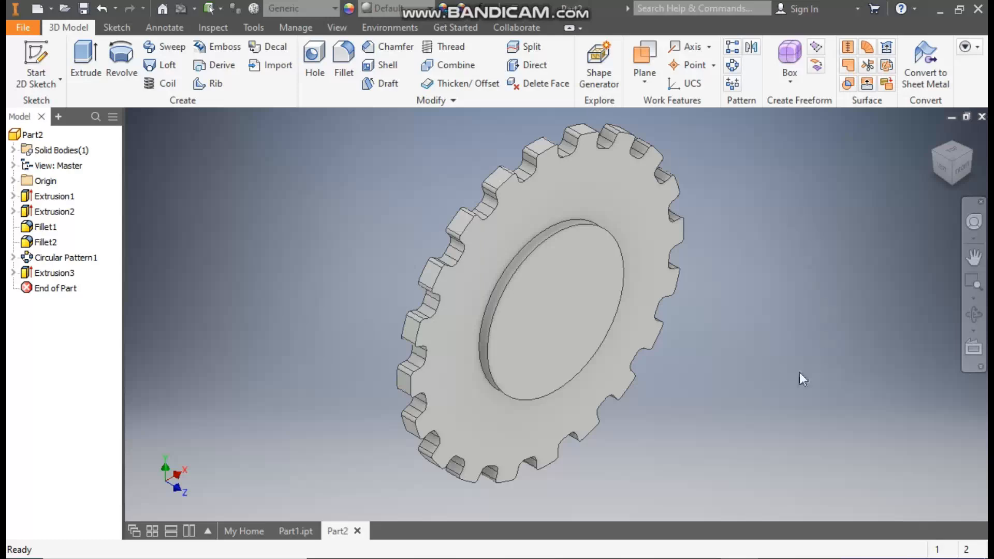
Step: Start a sketch on the raised hub's front face and draw a 36 mm diameter circle centred on the origin
click(555, 294)
click(665, 285)
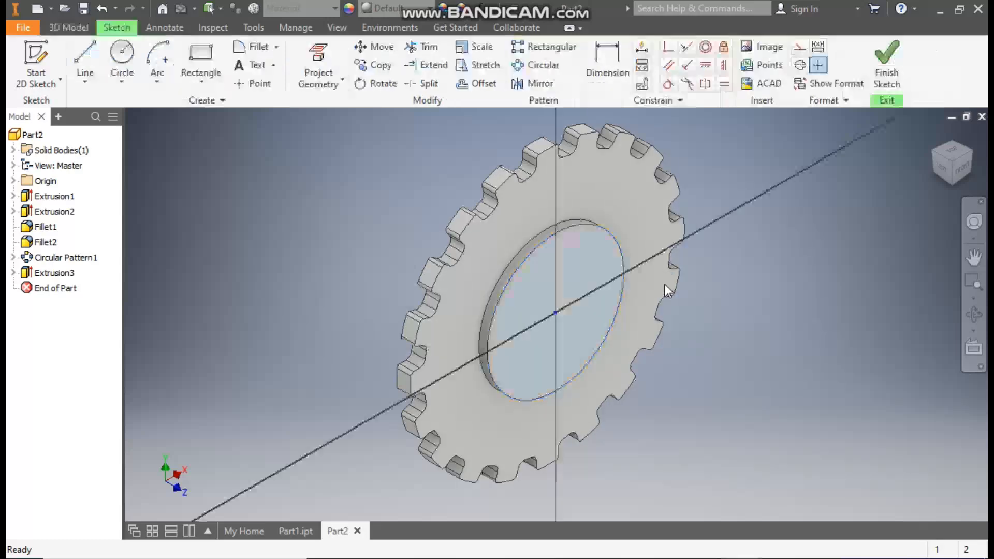
click(115, 54)
click(556, 315)
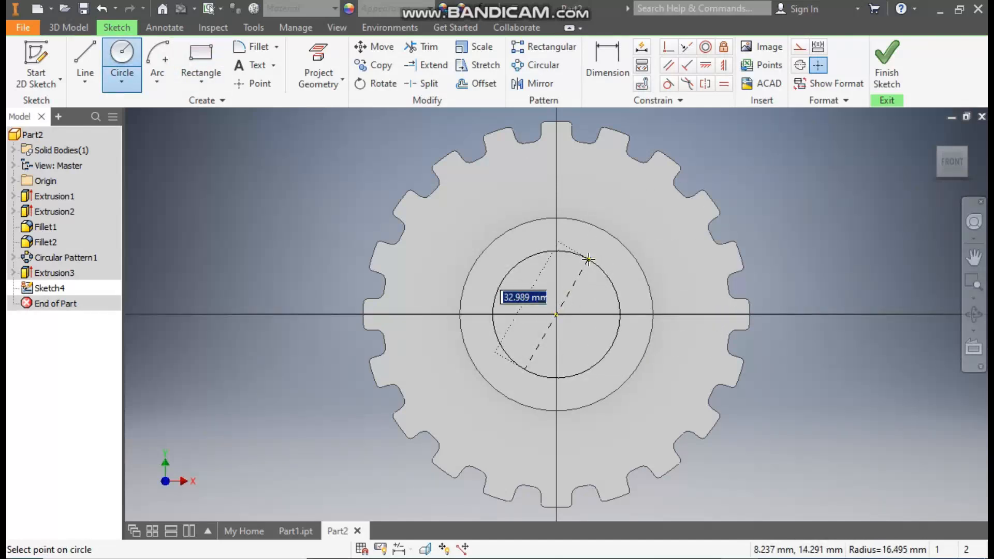
text(36)
key(Return)
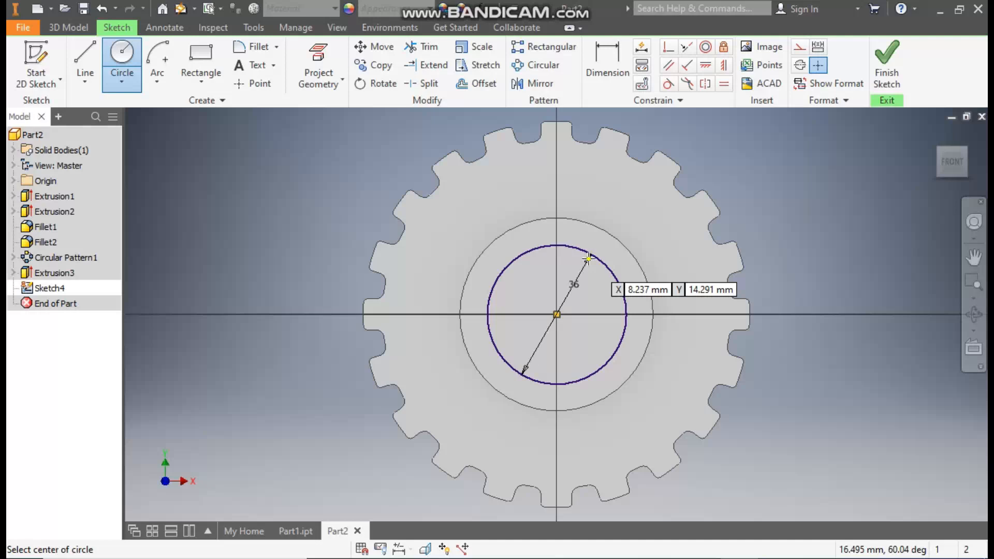
Step: Draw a 10 mm diameter bolt-hole circle on the vertical axis between the hub and the upper teeth
click(557, 170)
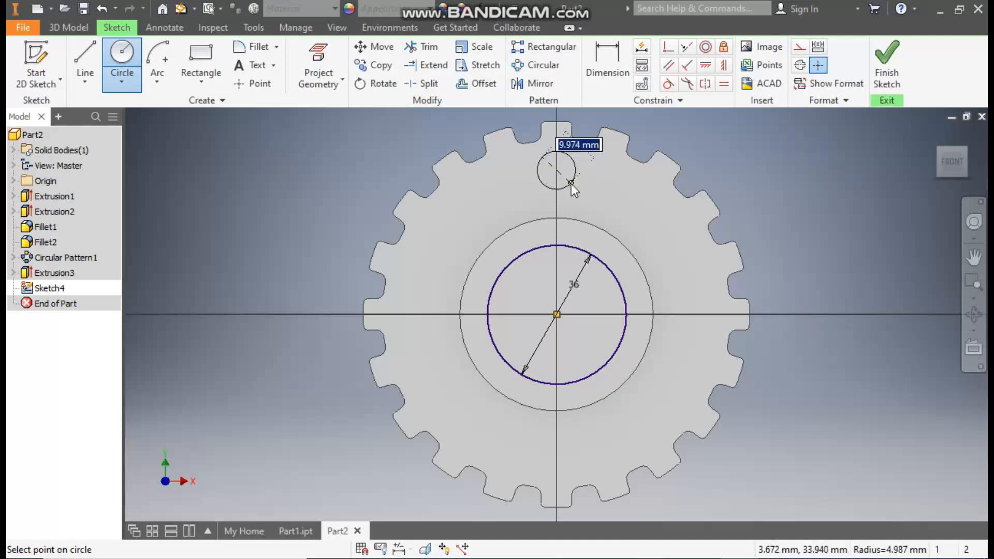
text(10)
key(Return)
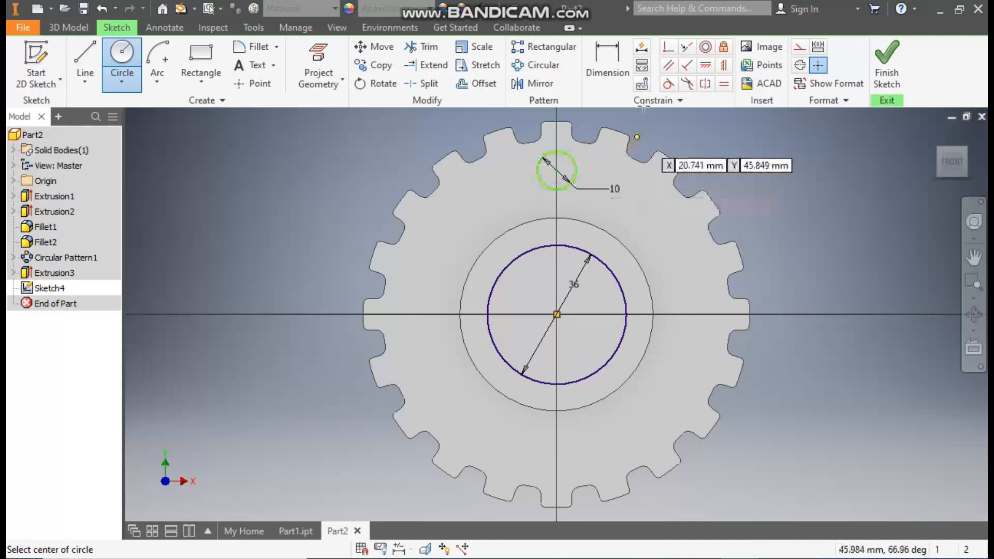
Step: Dimension the small circle's centre 35 mm above the origin and constrain it vertically in line with the origin
click(608, 65)
click(570, 156)
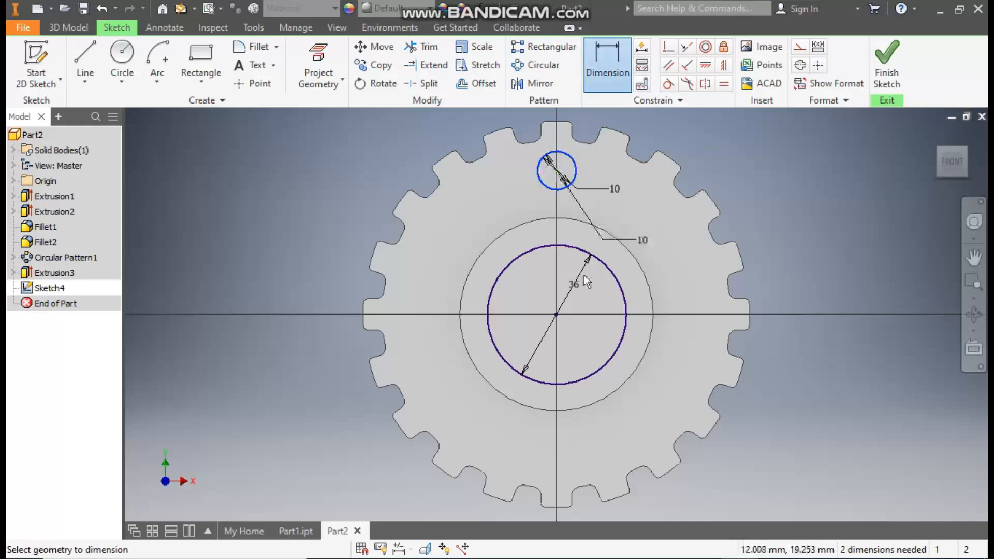
click(556, 314)
click(657, 245)
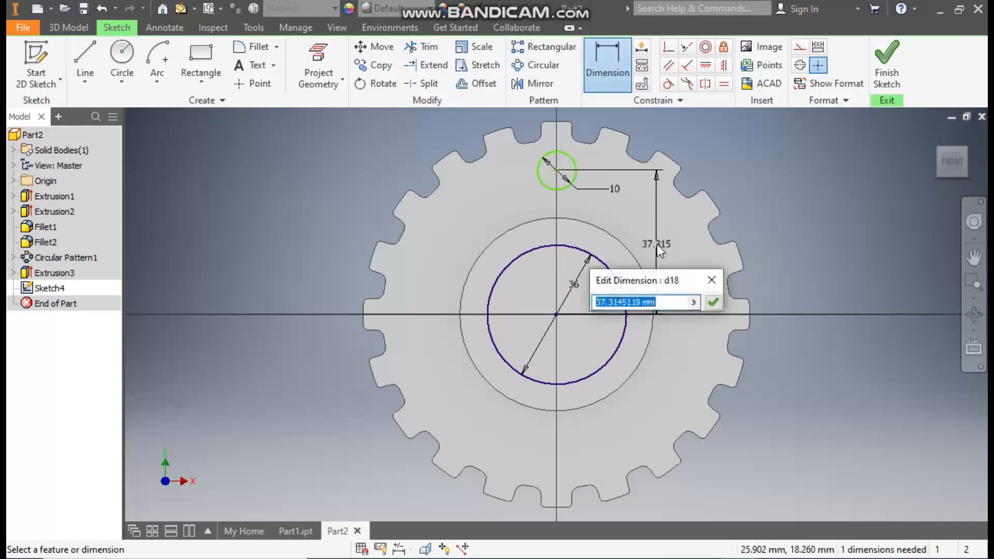
text(35)
key(Return)
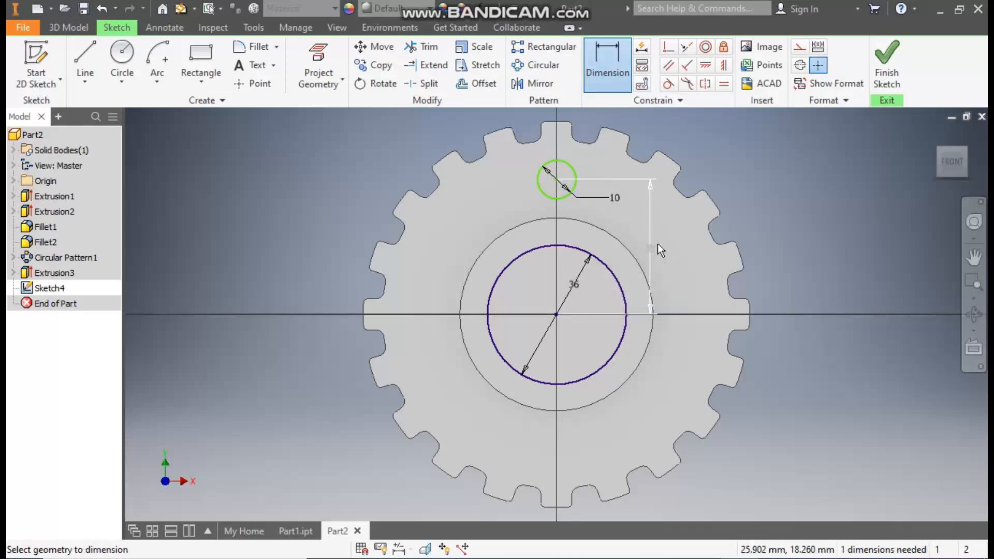
click(725, 70)
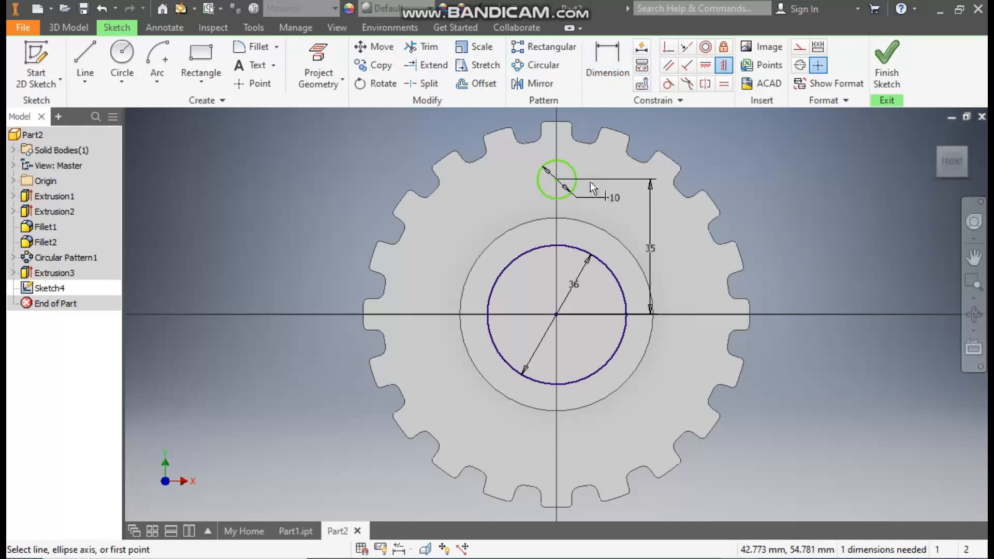
click(556, 180)
click(558, 313)
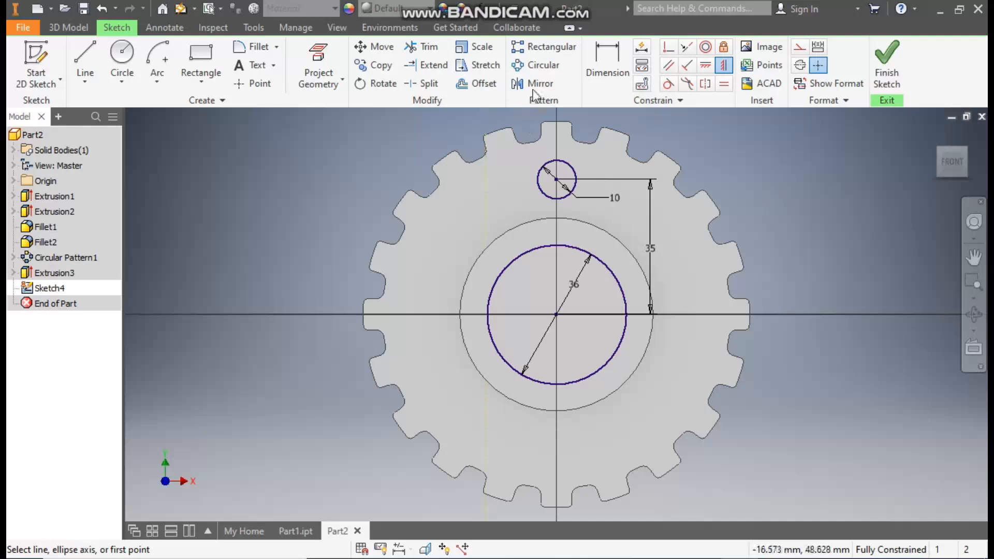
Step: Pattern the 10 mm circle around the central circle's axis with 6 occurrences over 360 degrees, and finish the sketch
click(537, 67)
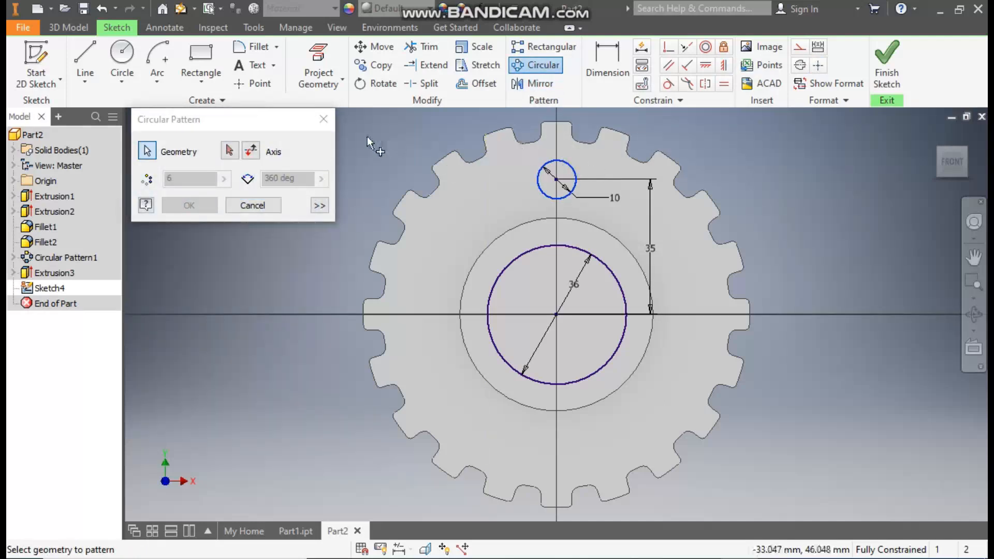
click(229, 150)
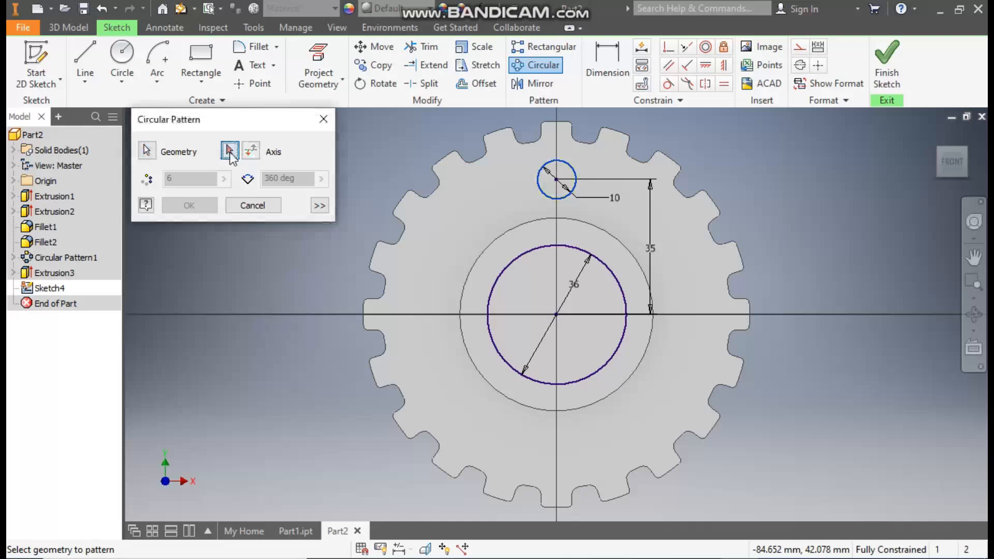
click(536, 247)
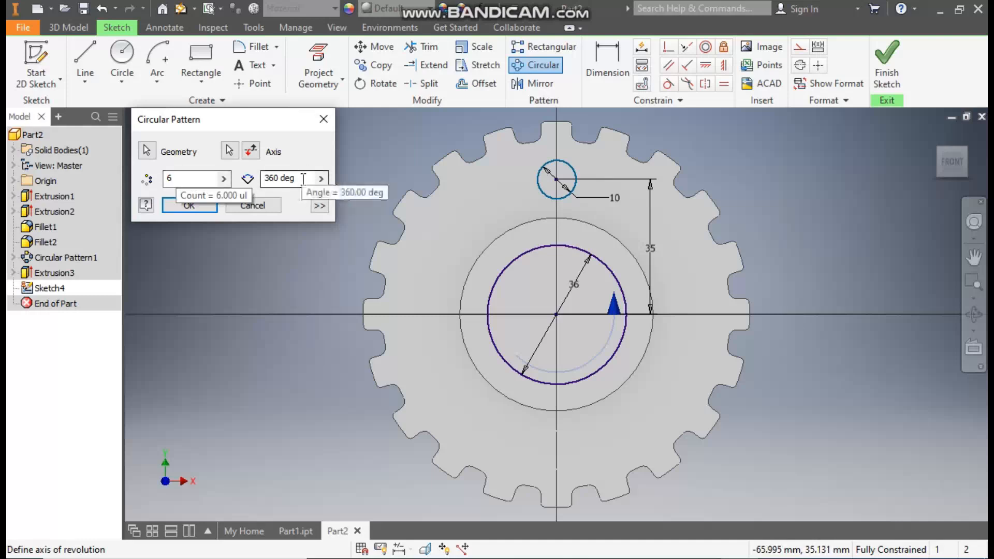
click(206, 207)
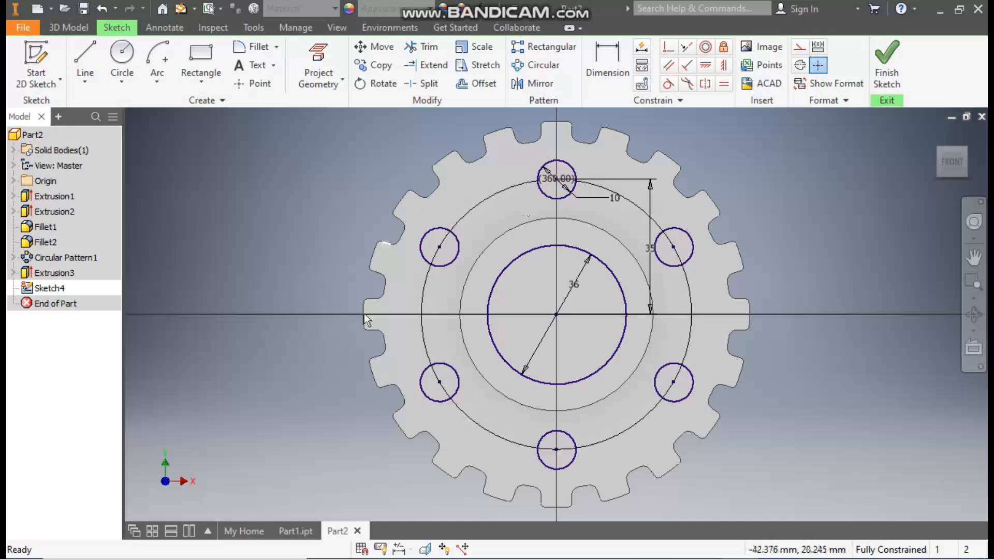
click(894, 70)
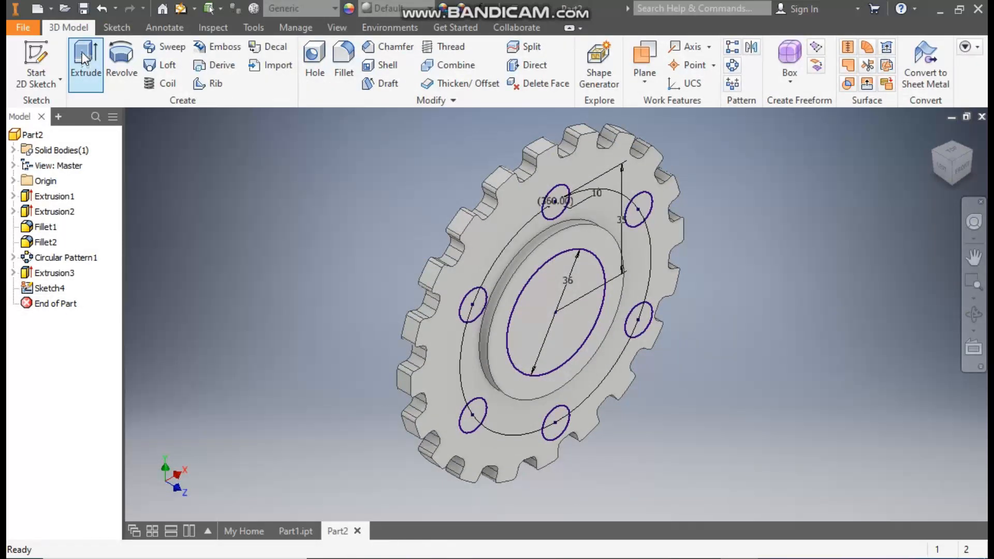
Step: Extrude the 36 mm circle and the six bolt-hole circles as a cut through the whole disc with extents set to All
click(81, 52)
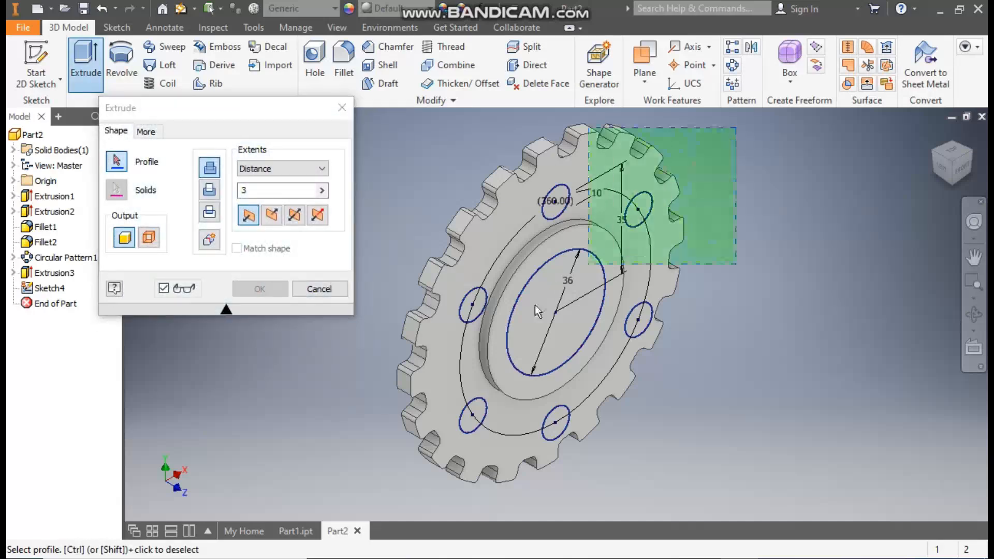
click(340, 467)
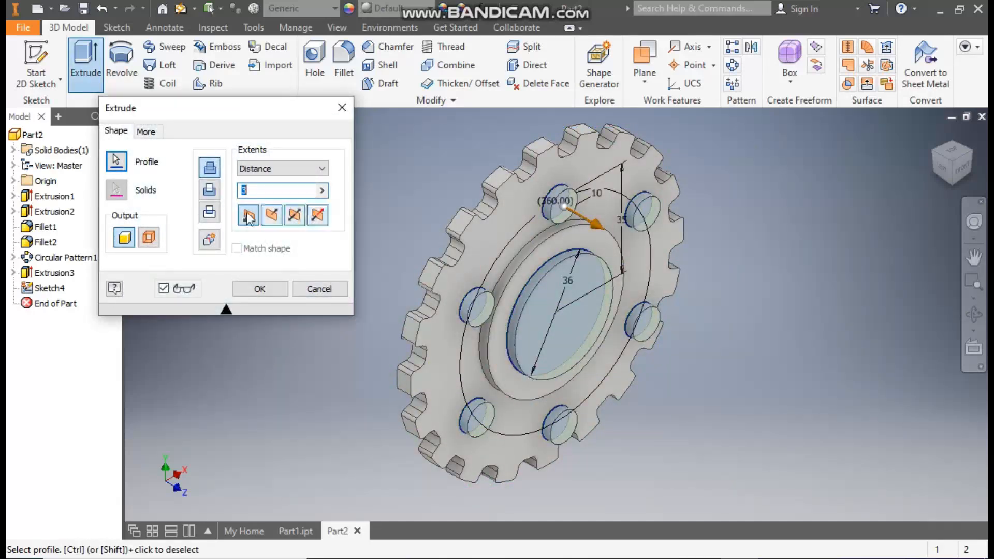
click(213, 193)
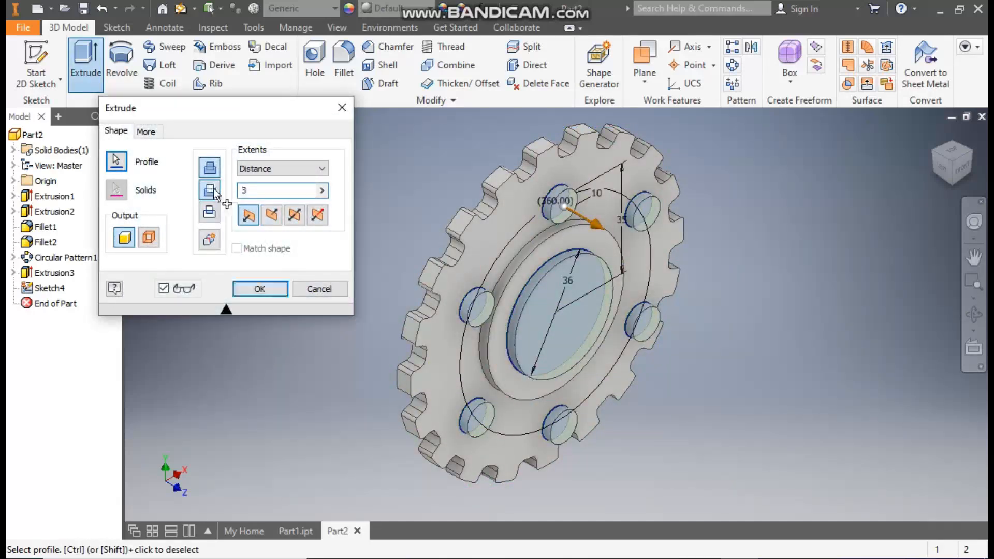
click(259, 170)
click(254, 222)
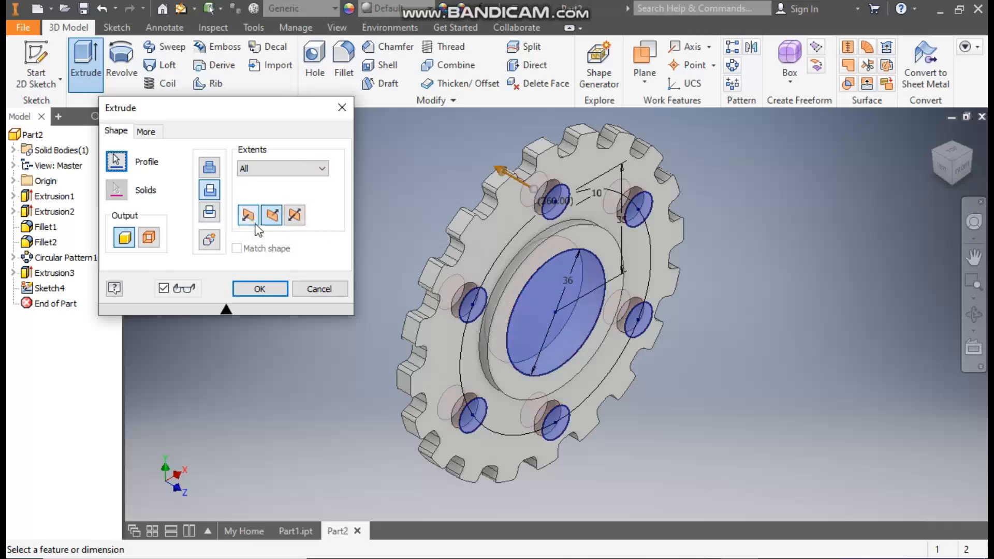
click(259, 289)
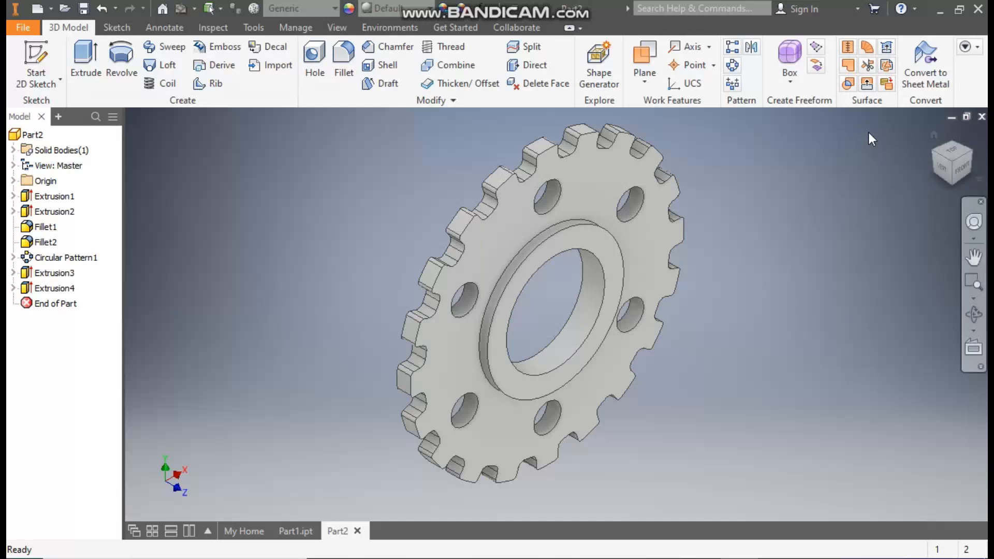
Step: Apply the Galvanized appearance from the Inventor Material Library to the part
click(408, 18)
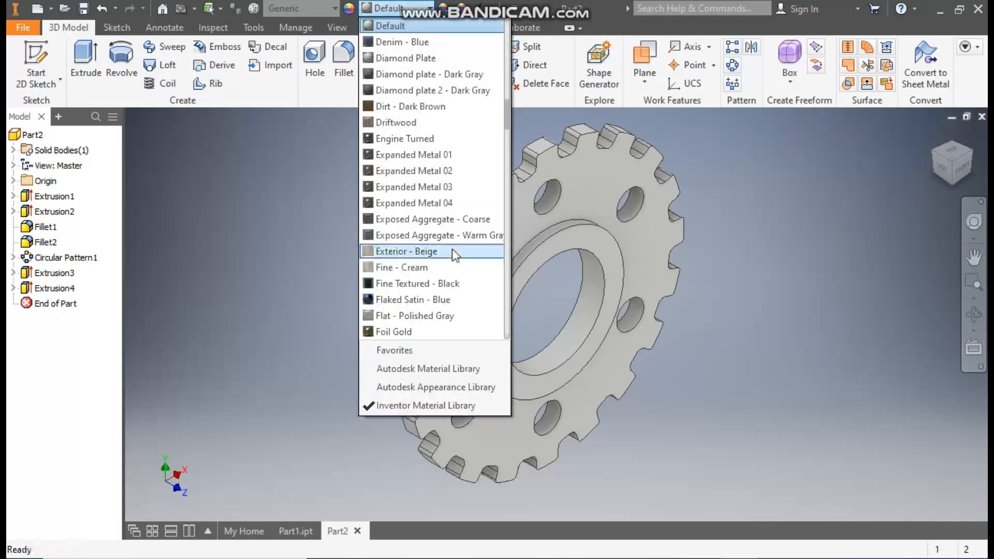
scroll(456, 254, down, 5)
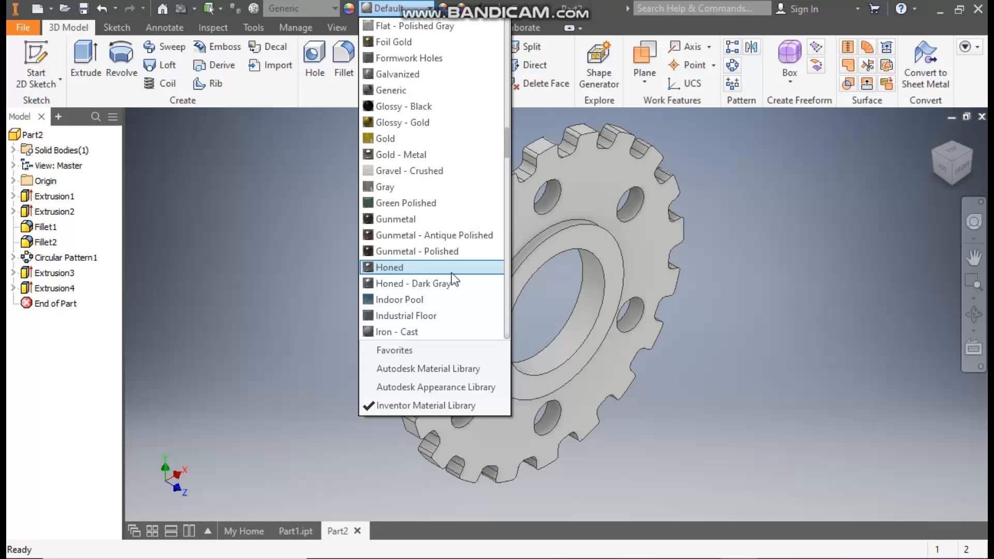
click(425, 74)
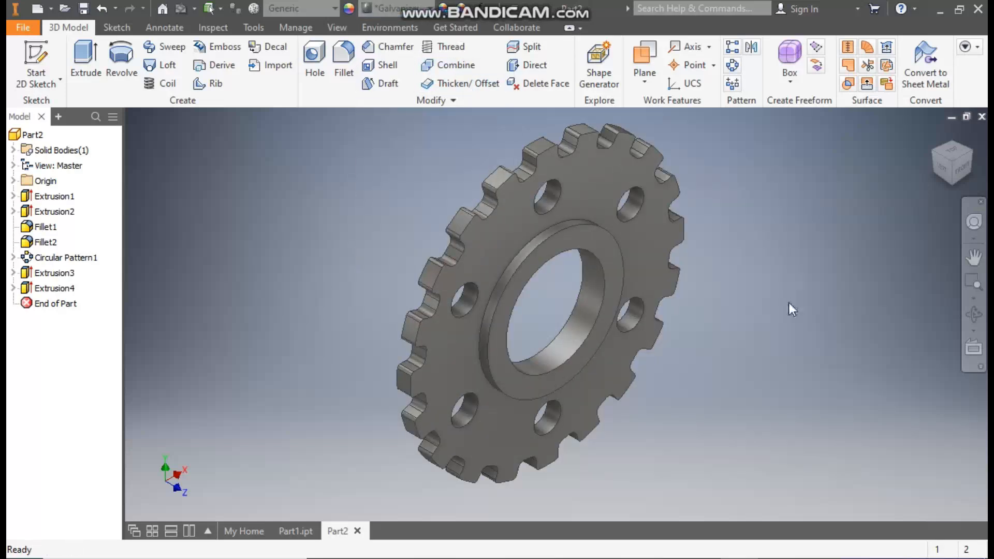
key(F2)
drag(782, 307, 766, 307)
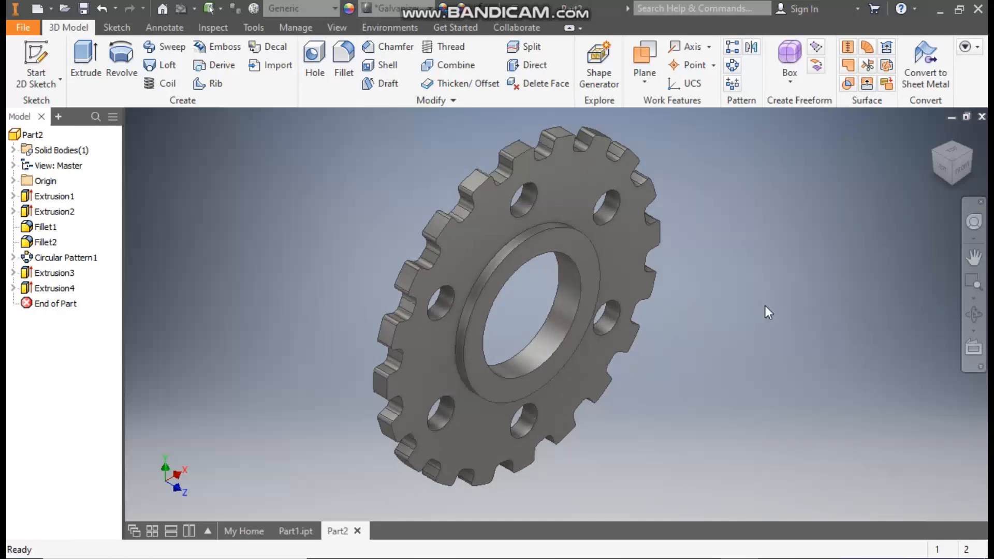